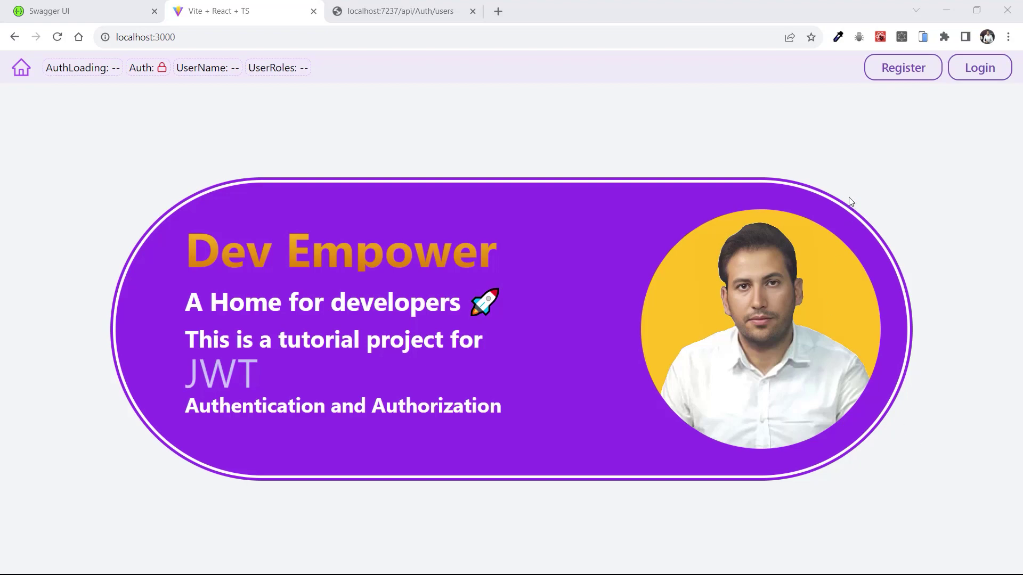
Switch to the localhost:7237/api/Auth/users tab to show the registered users JSON
left_click(406, 8)
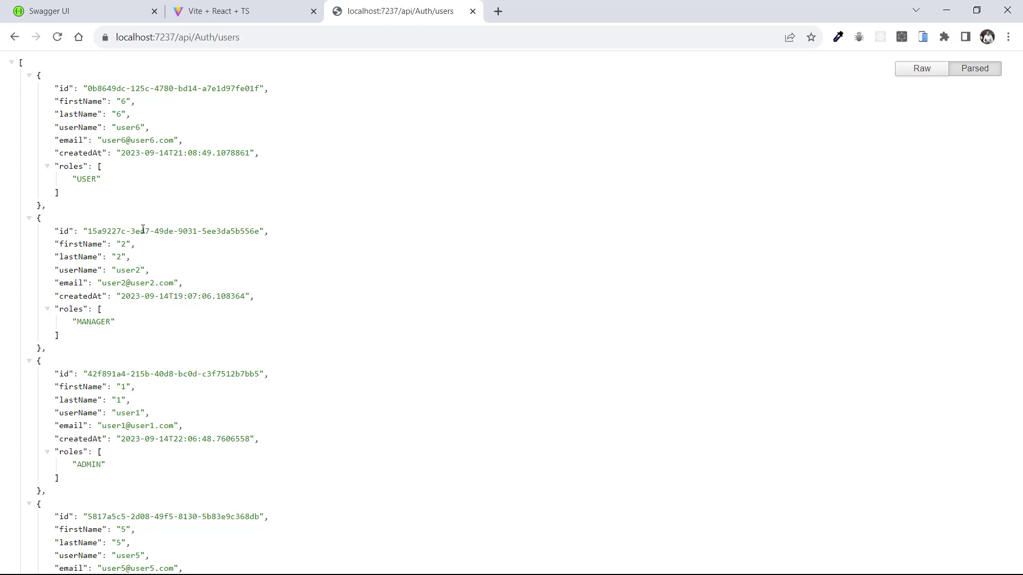
Highlight the USER, MANAGER and ADMIN role values while scrolling down the users JSON
left_click_drag(71, 180, 101, 180)
scroll(107, 255, "down", 1)
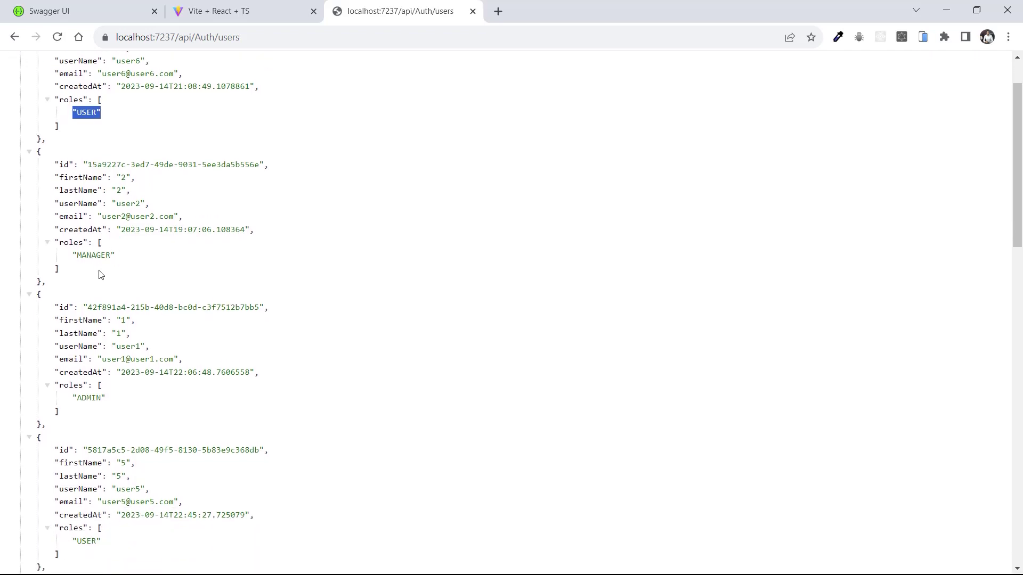
left_click_drag(73, 256, 109, 286)
scroll(121, 258, "down", 2)
left_click(79, 261)
scroll(107, 271, "down", 4)
Scroll back up, highlight the first user's username, and return to the Dev Empower app
scroll(136, 325, "up", 5)
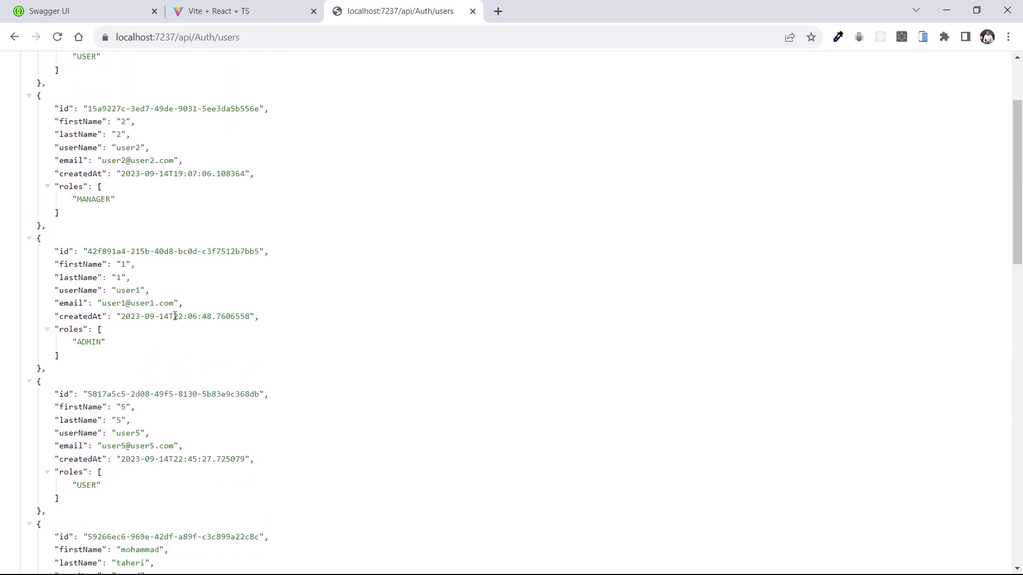
scroll(175, 316, "up", 2)
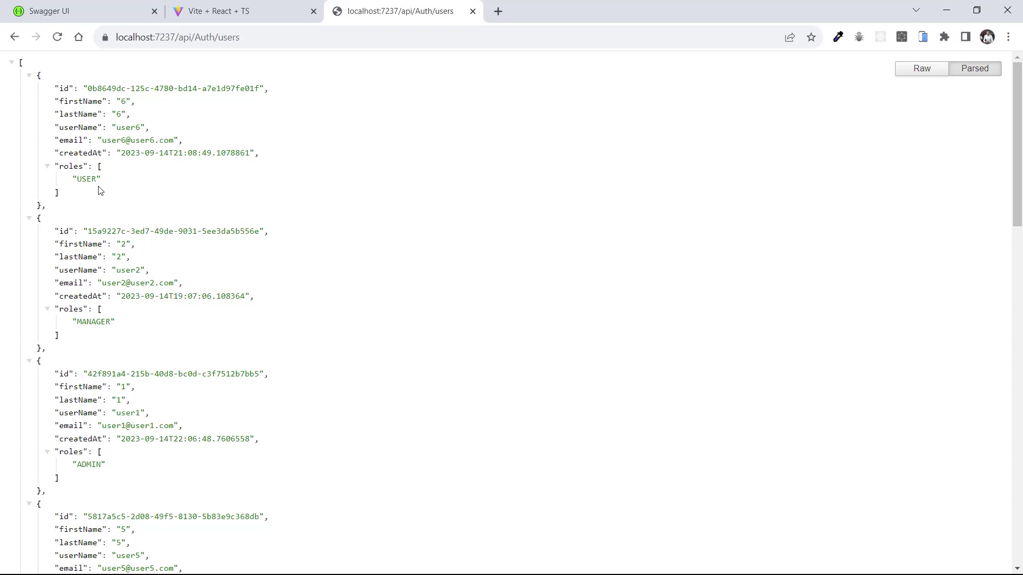
double_click(125, 131)
key("ctrl+c")
left_click(227, 9)
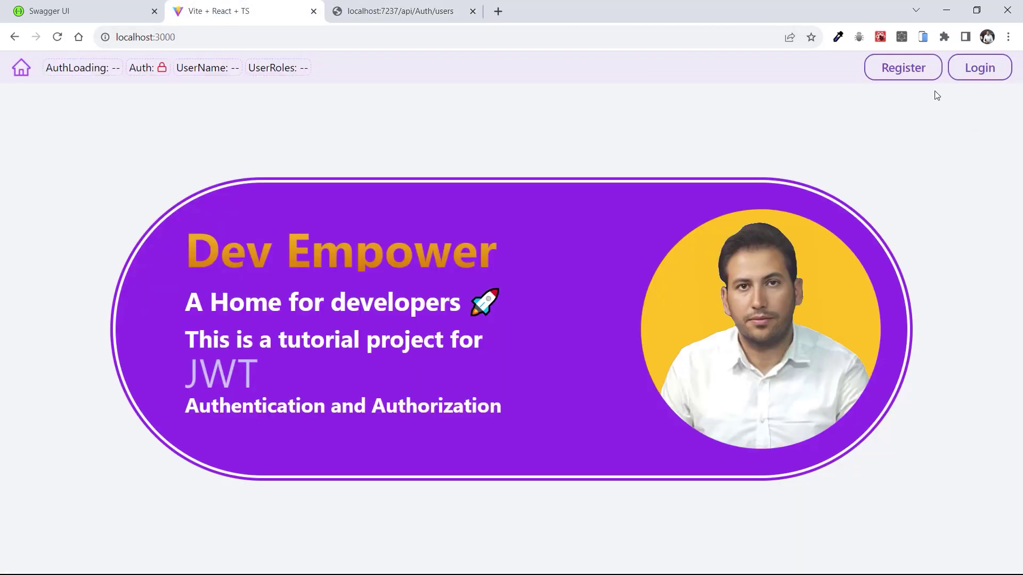
Log in with the USER-role account's username and password
left_click(974, 80)
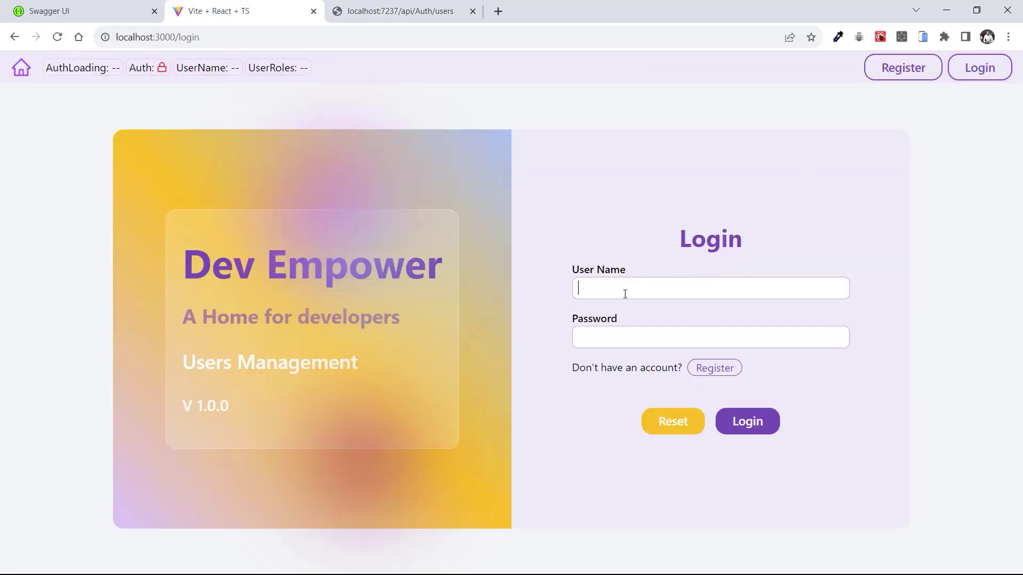
key("ctrl+v")
left_click(607, 336)
type("Password@12345")
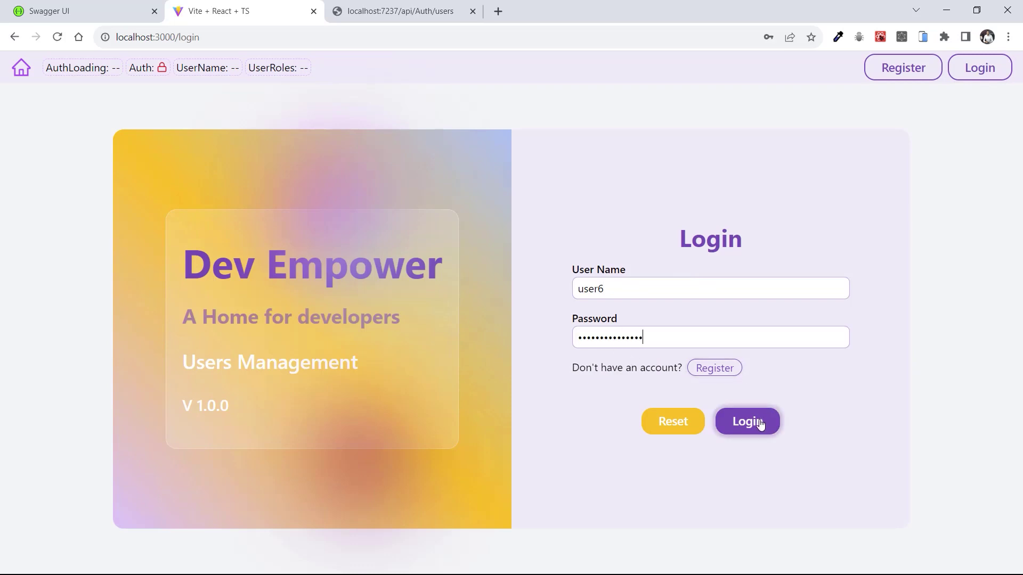
left_click(761, 425)
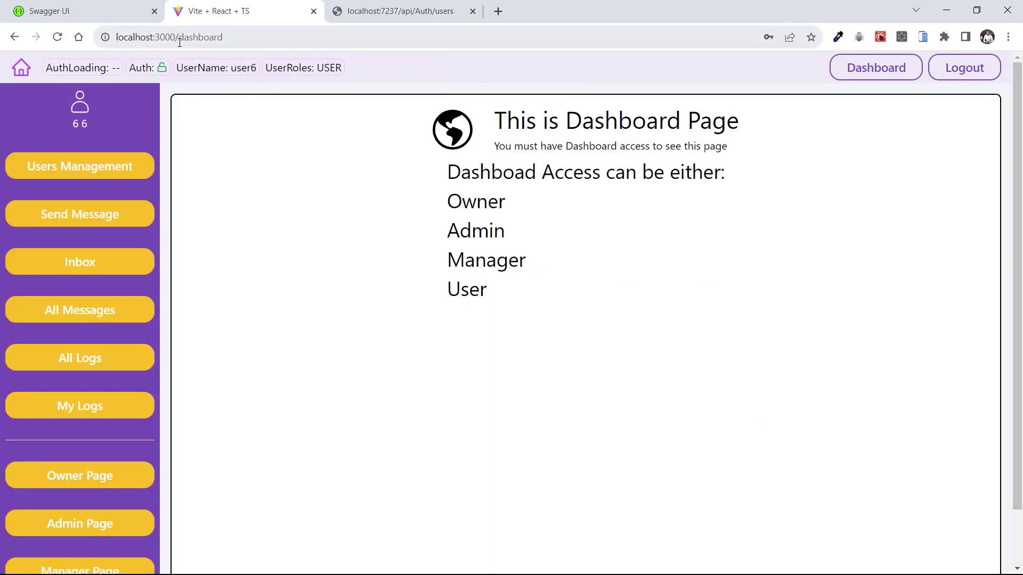
Log out, visit localhost:3000/dashboard while logged out, then return to the Login form
left_click(959, 72)
left_click(212, 42)
left_click(213, 42)
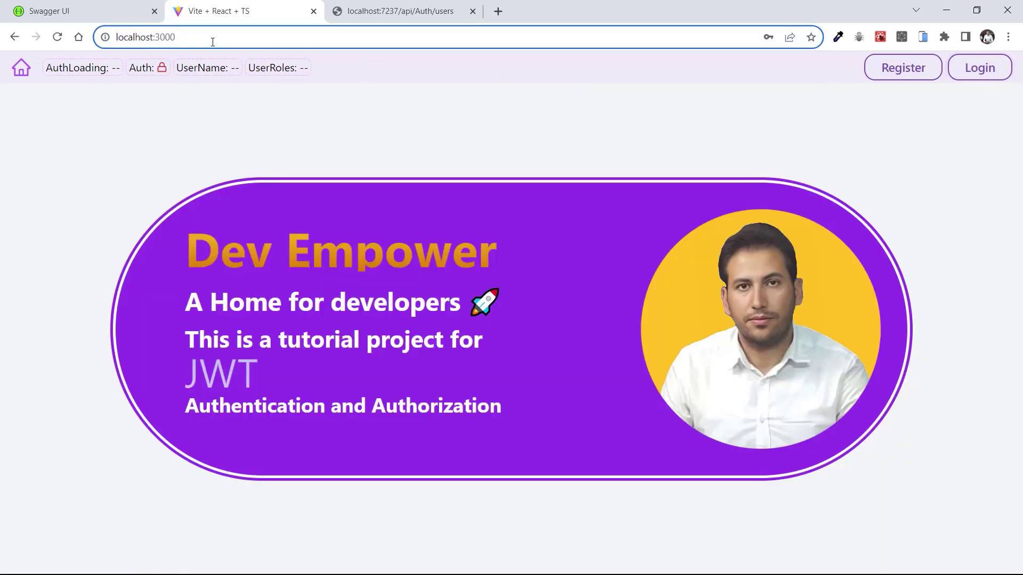
type("/dashboar")
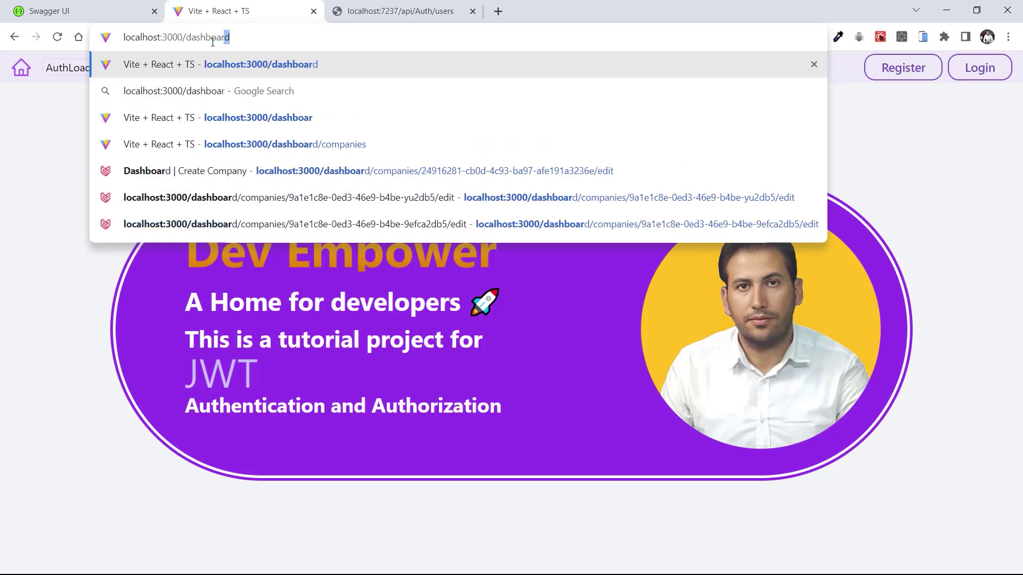
key("BackSpace")
type("d")
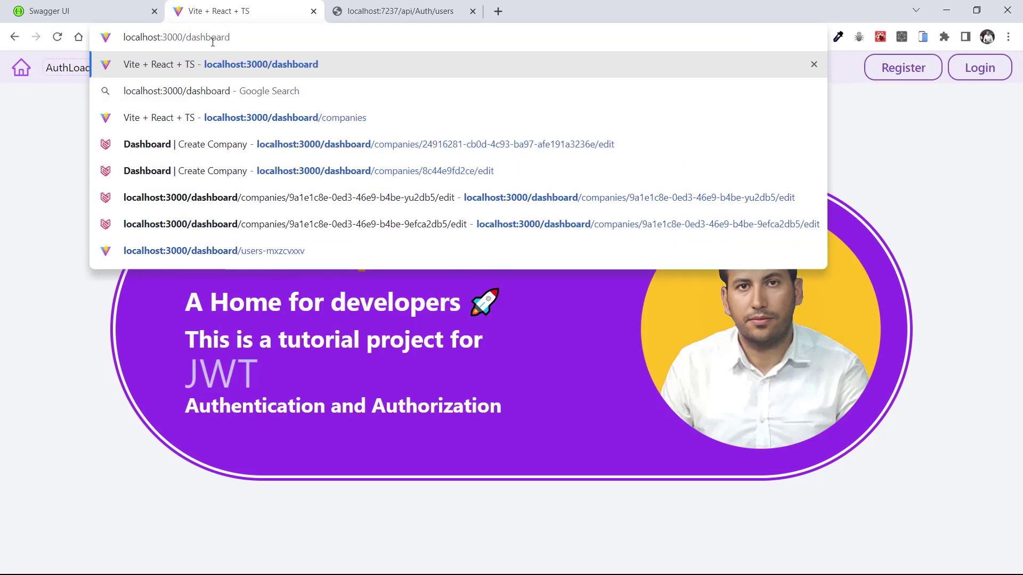
key("Return")
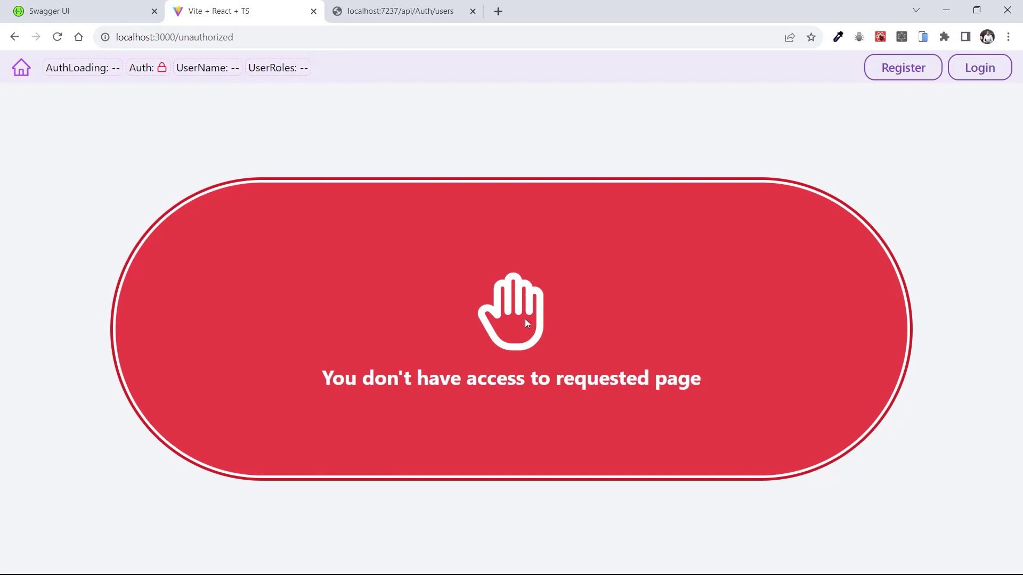
left_click(991, 70)
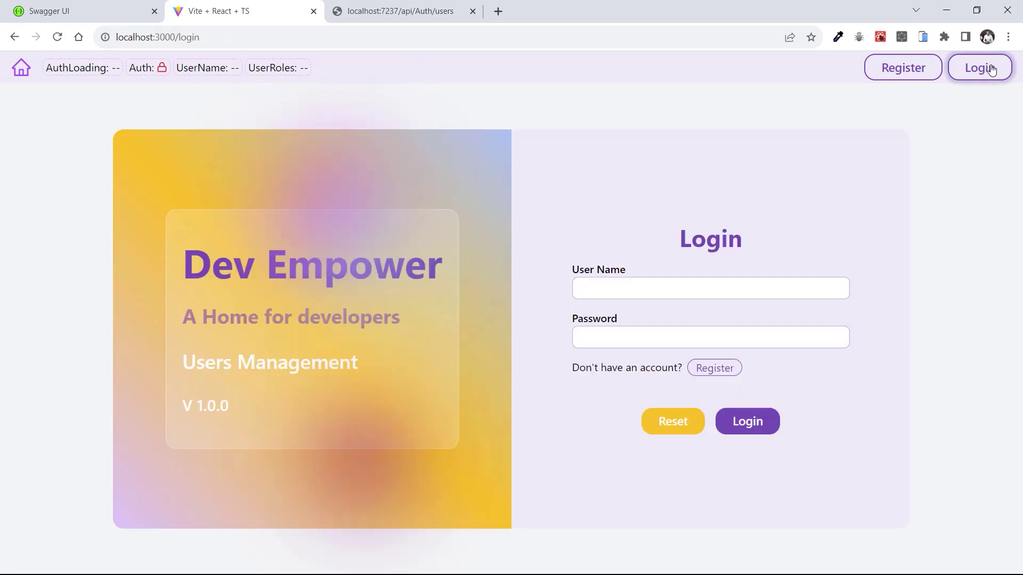
Sign in as user6 with its password
left_click(635, 297)
type("user6user6@123456")
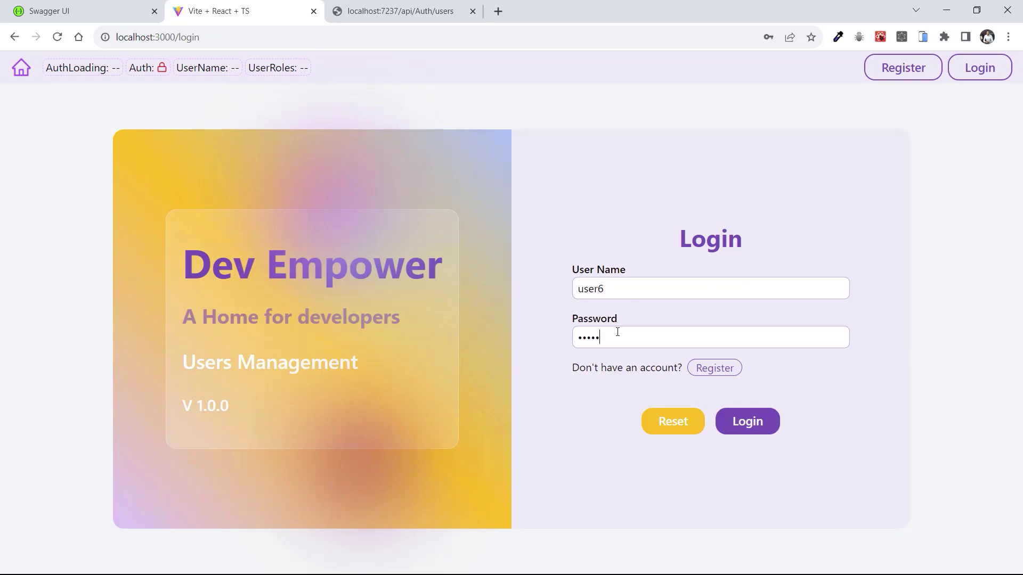
left_click(748, 421)
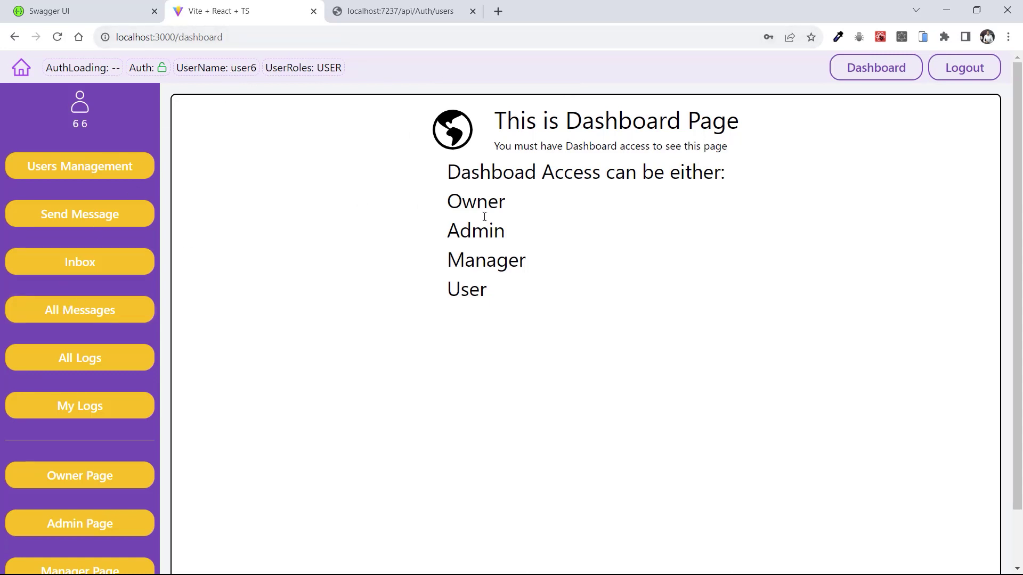
Highlight the Dashboard Page heading, its access note, and the Admin, Manager and User roles
left_click_drag(518, 122, 724, 122)
left_click(538, 181)
left_click_drag(557, 146, 725, 152)
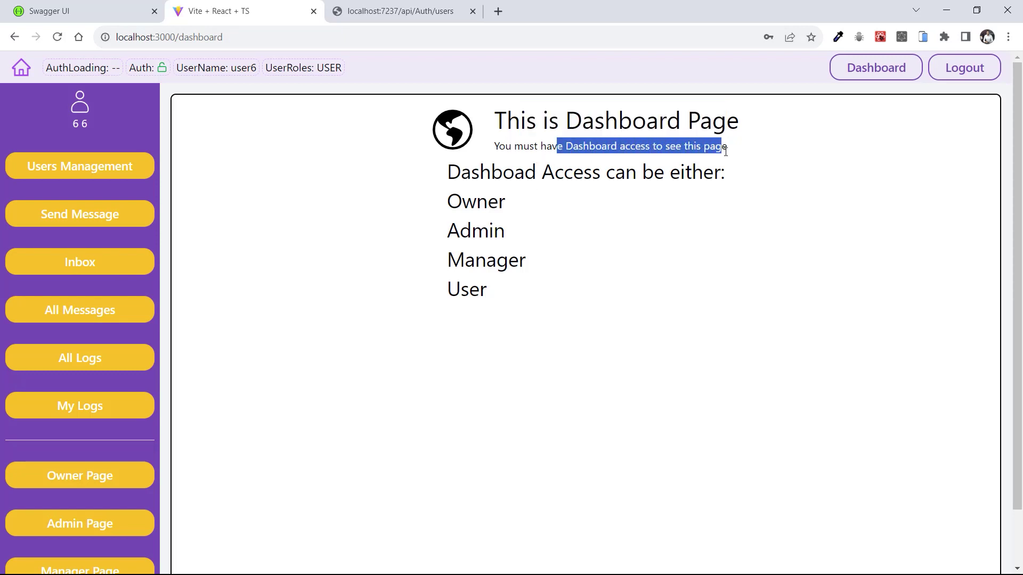
left_click(633, 210)
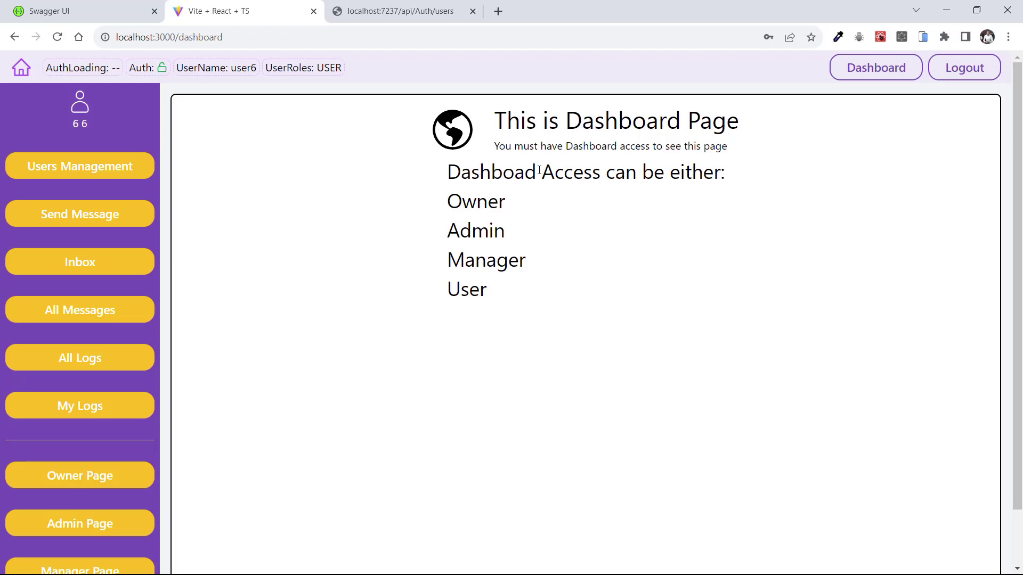
double_click(451, 231)
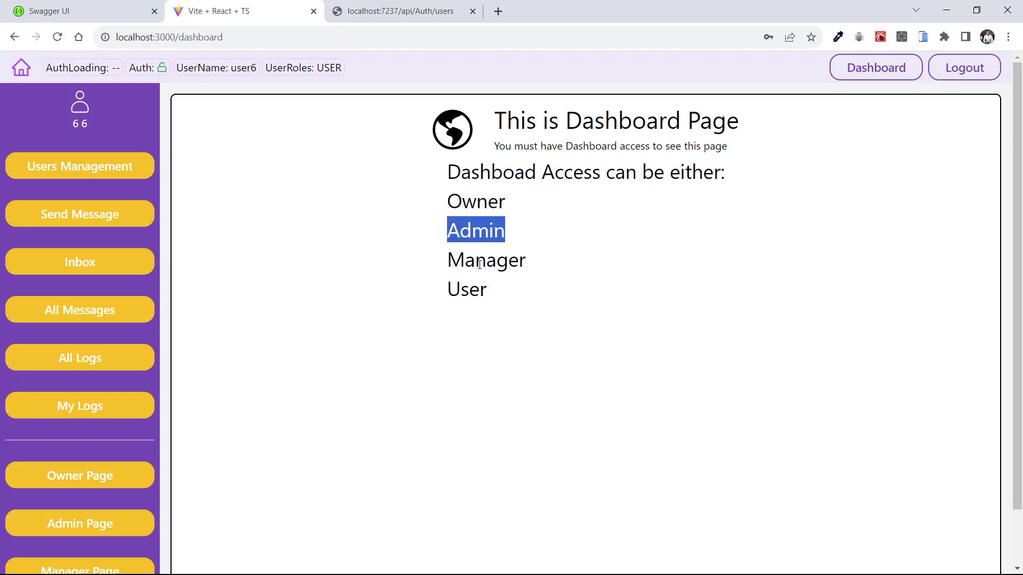
left_click_drag(464, 260, 480, 289)
left_click(489, 288)
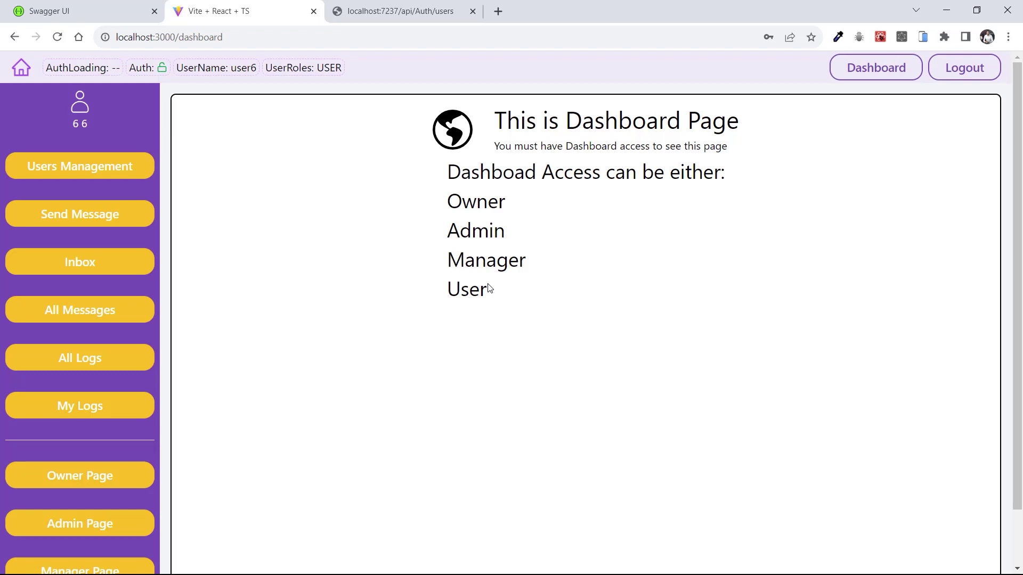
scroll(64, 346, "down", 2)
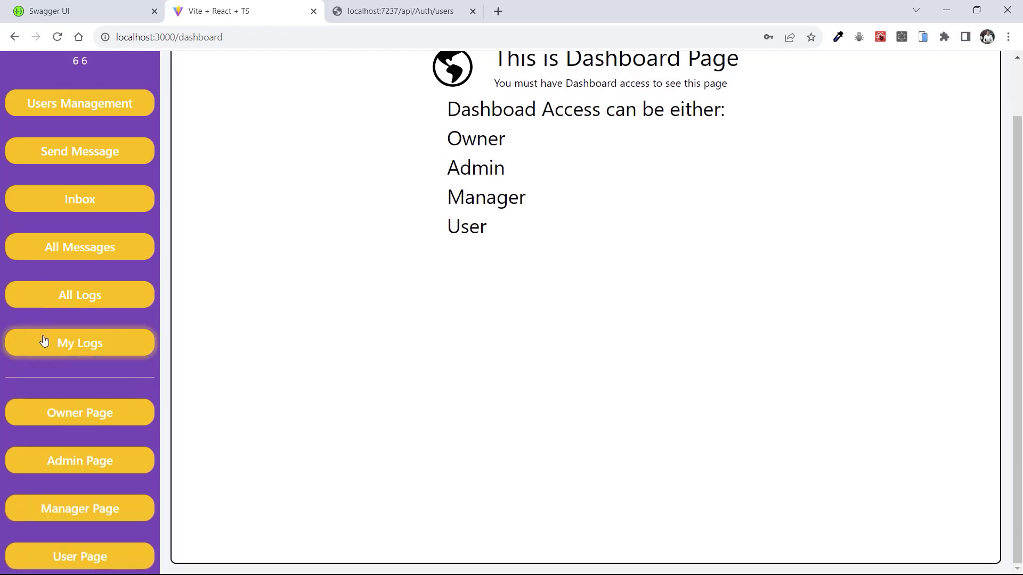
Open the User Page at /dashboard/user and highlight its title, User access note and logged-in user info
left_click(68, 562)
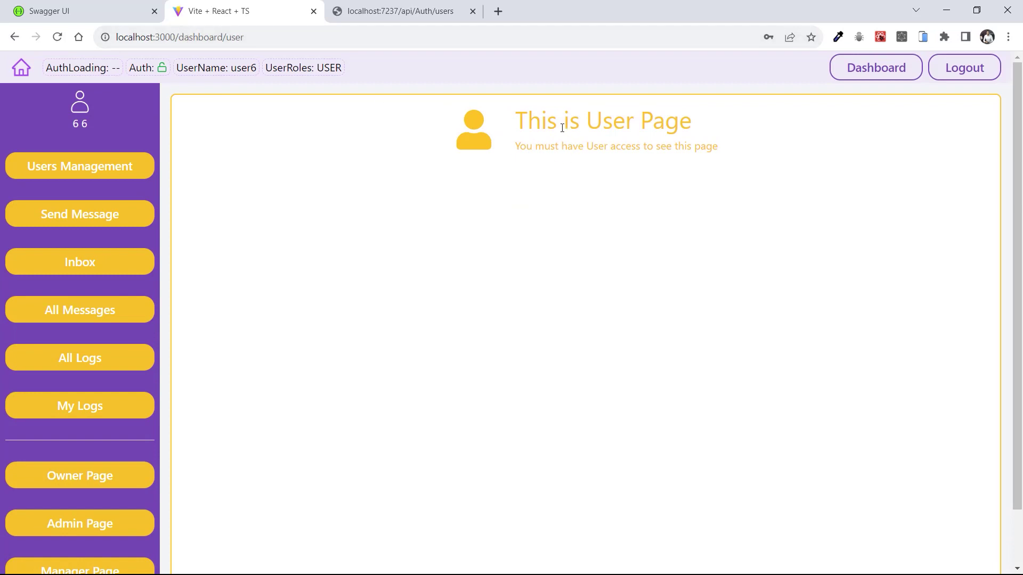
left_click_drag(527, 122, 668, 123)
left_click_drag(521, 146, 722, 155)
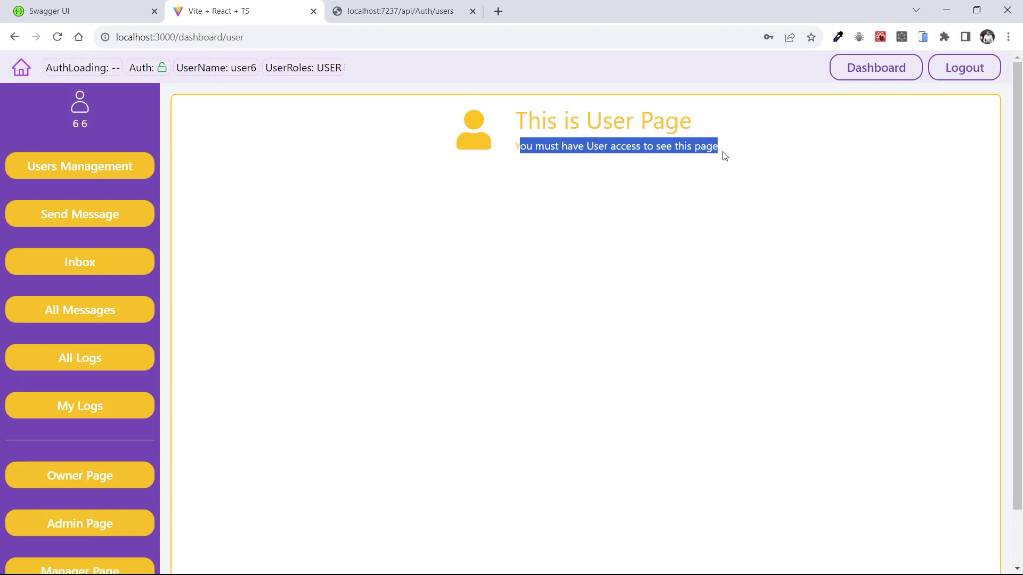
left_click(620, 153)
left_click_drag(577, 145, 677, 147)
left_click(681, 146)
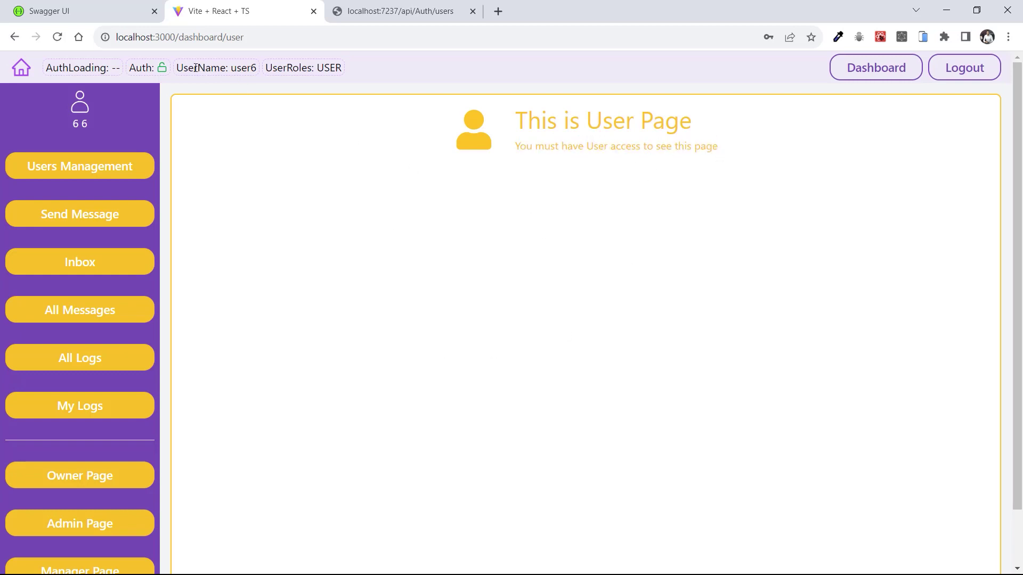
left_click_drag(195, 67, 343, 68)
left_click(535, 203)
scroll(50, 485, "down", 1)
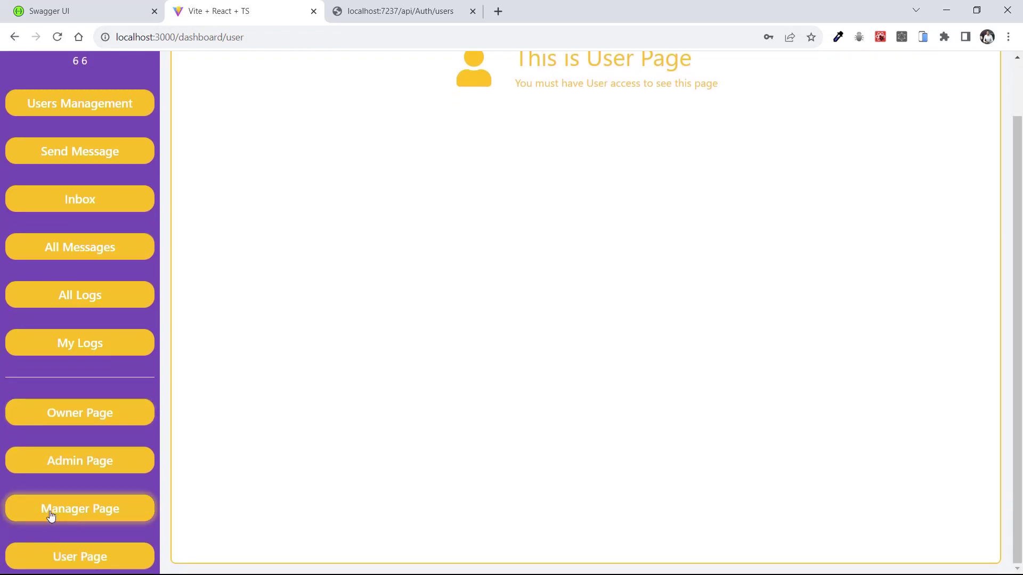
Try the Manager and Admin pages as user6, get refused each time, and return to the dashboard
left_click(58, 517)
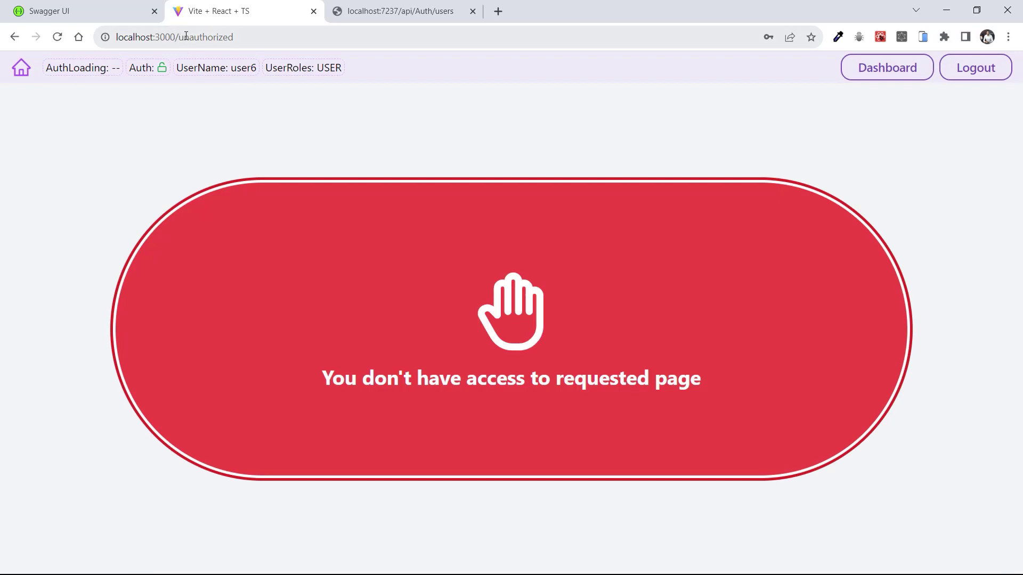
left_click_drag(446, 378, 598, 379)
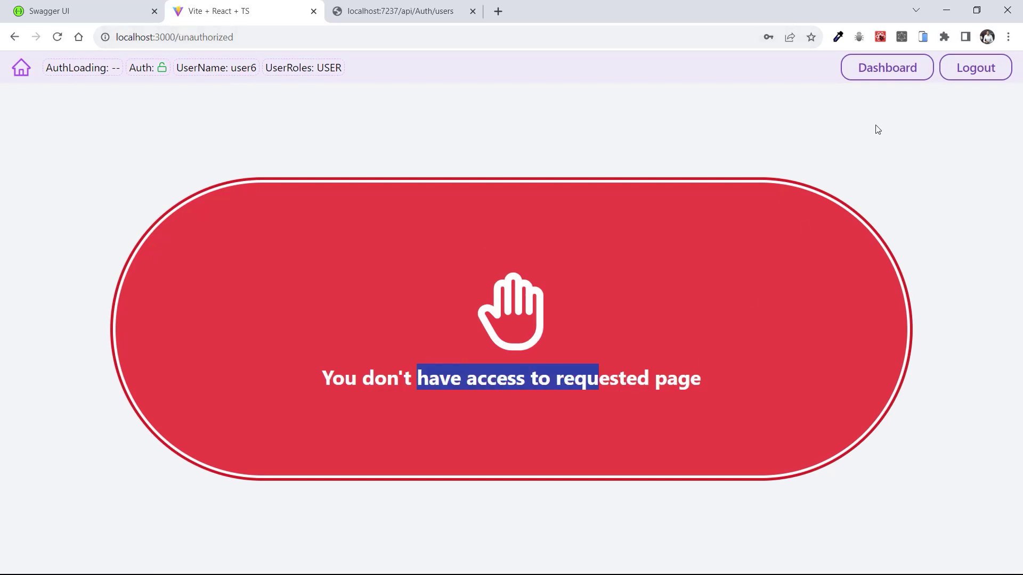
left_click(883, 76)
scroll(94, 429, "down", 1)
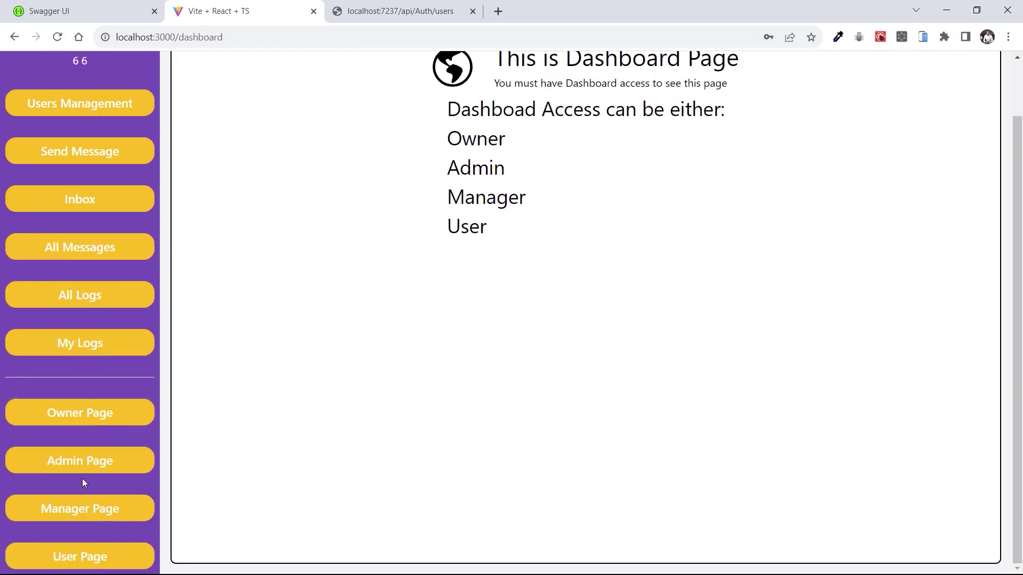
left_click(76, 464)
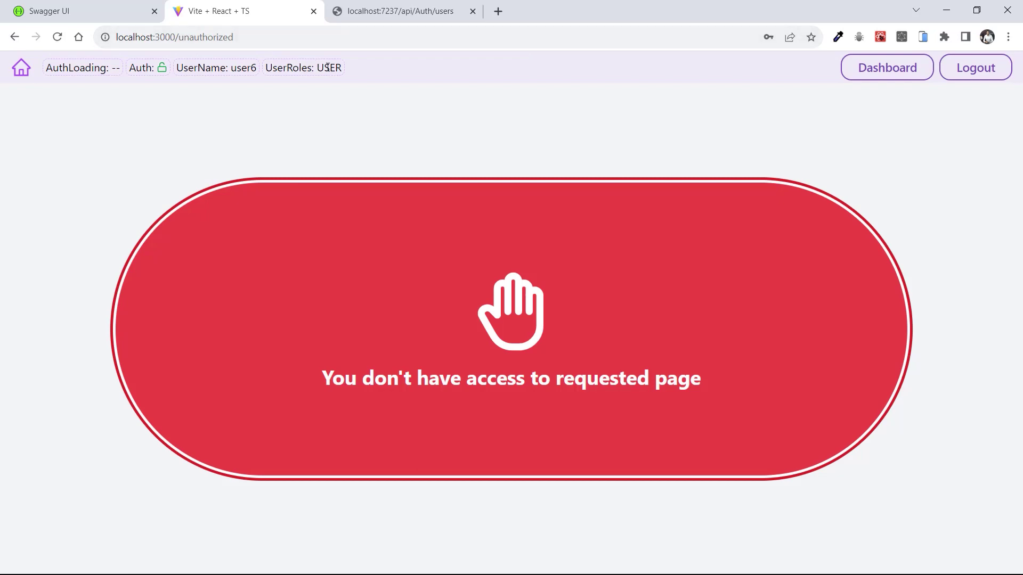
left_click(912, 70)
scroll(125, 434, "down", 2)
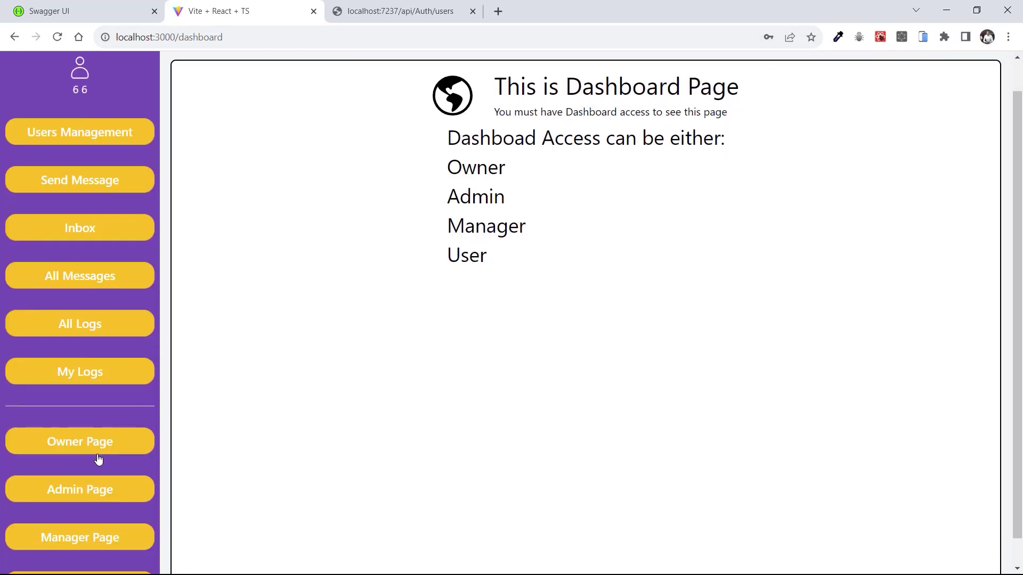
Try the Owner page, see the access-denied message, and go back to the Dashboard
left_click(69, 421)
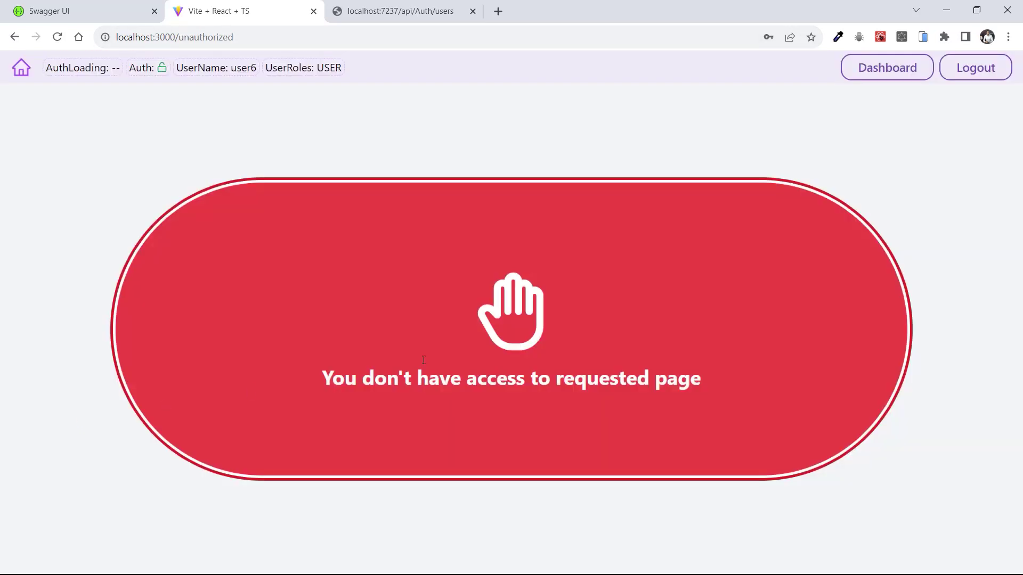
left_click_drag(396, 379, 521, 379)
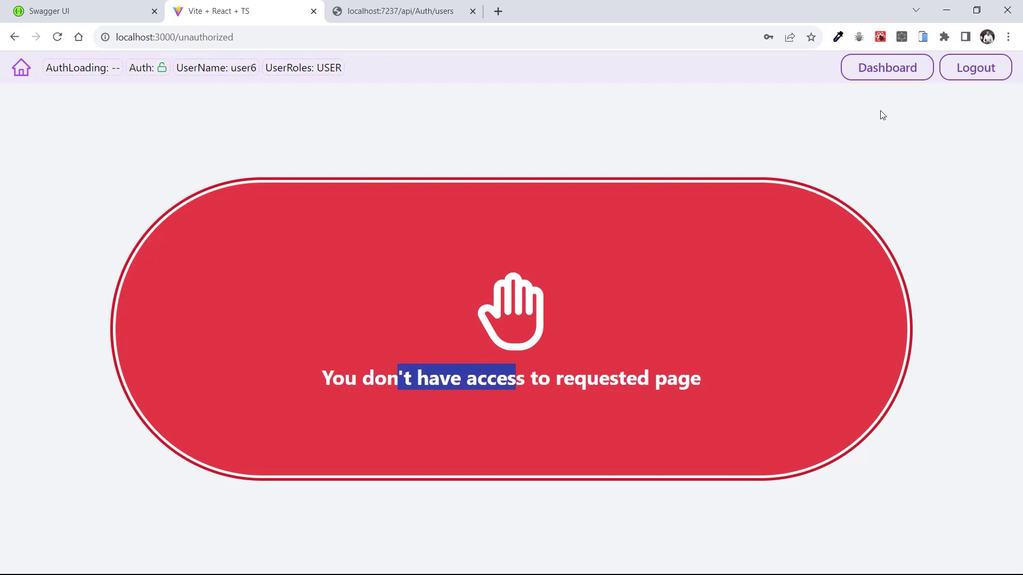
left_click(879, 69)
scroll(62, 443, "down", 2)
scroll(65, 450, "up", 2)
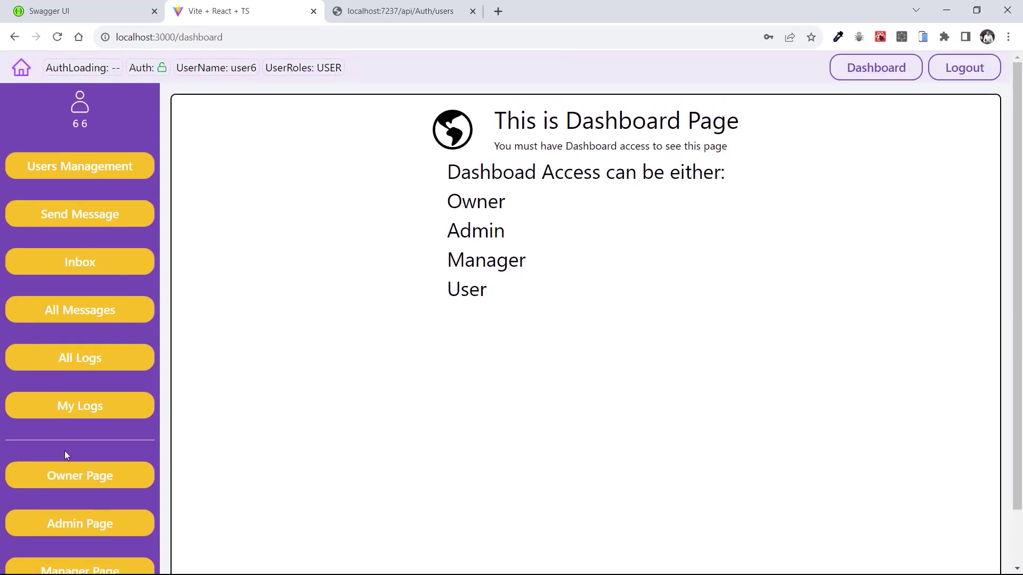
scroll(86, 533, "down", 2)
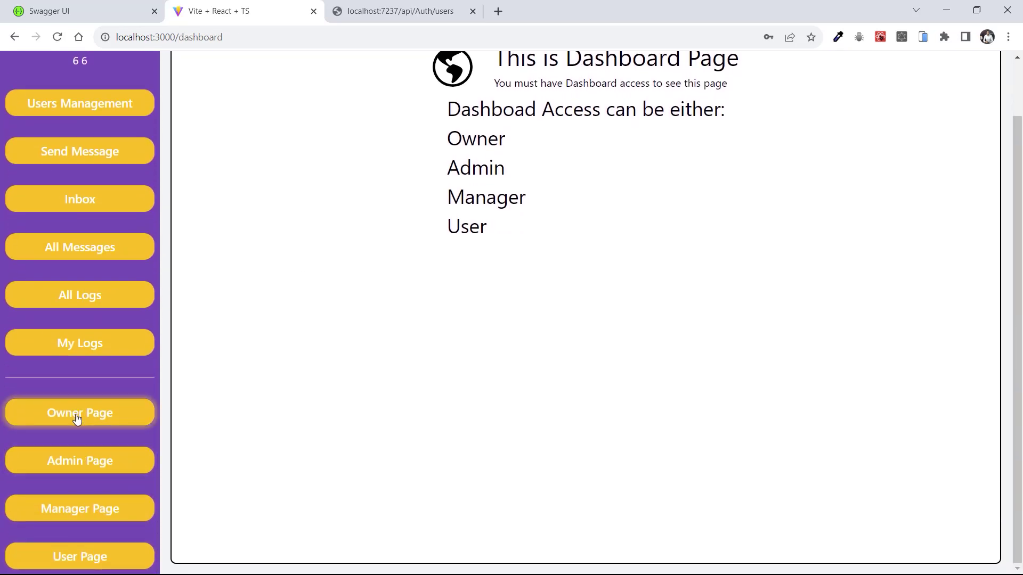
scroll(65, 437, "up", 2)
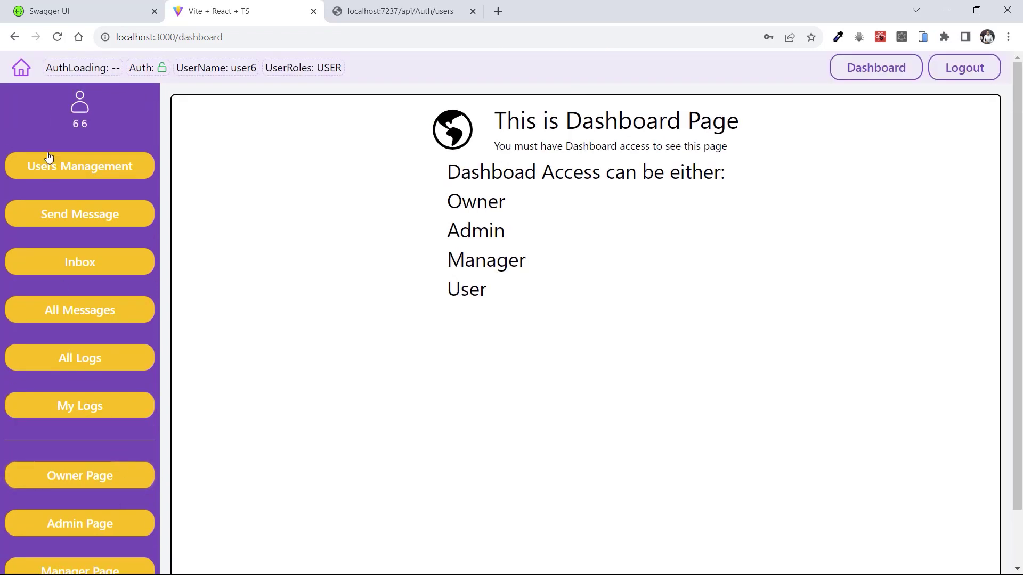
Open My Logs and highlight the New Login, New Token Generated and Registered to Website entries
left_click(85, 410)
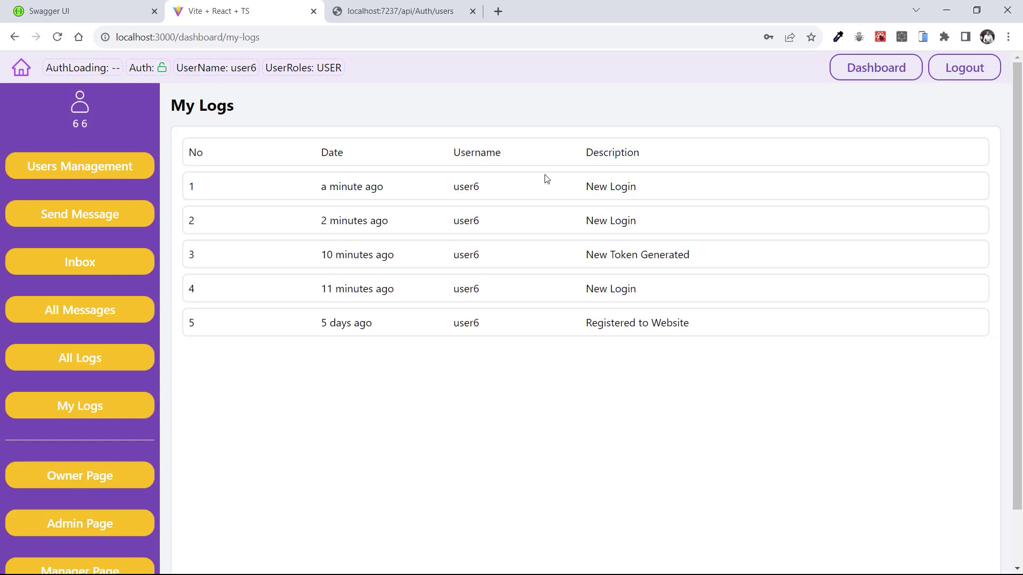
left_click_drag(585, 187, 640, 189)
left_click_drag(586, 256, 675, 256)
left_click_drag(585, 322, 724, 339)
left_click(559, 355)
left_click_drag(338, 187, 371, 187)
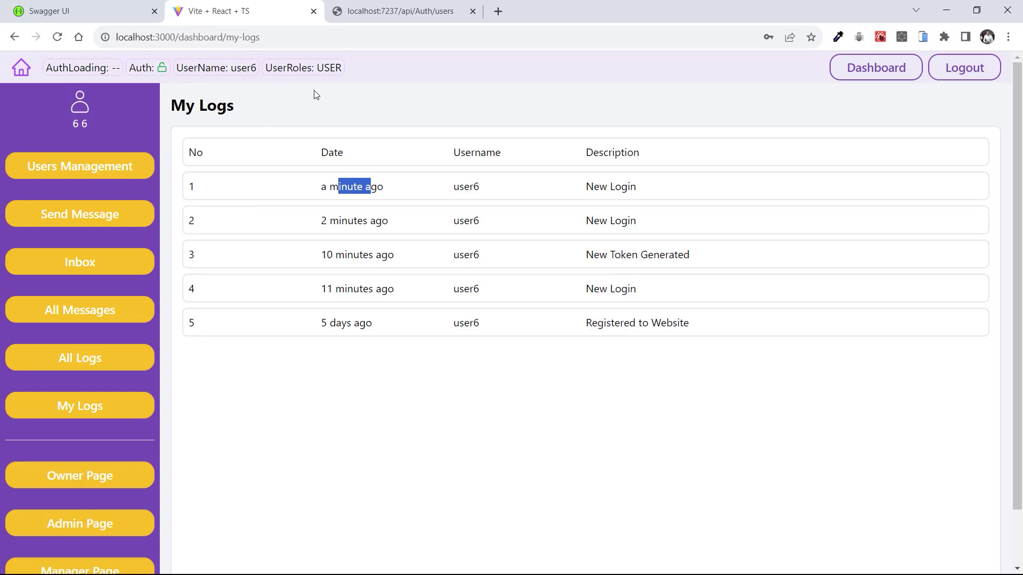
Reload the logs and highlight the new New Token Generated entry with its date and username user6
left_click(58, 38)
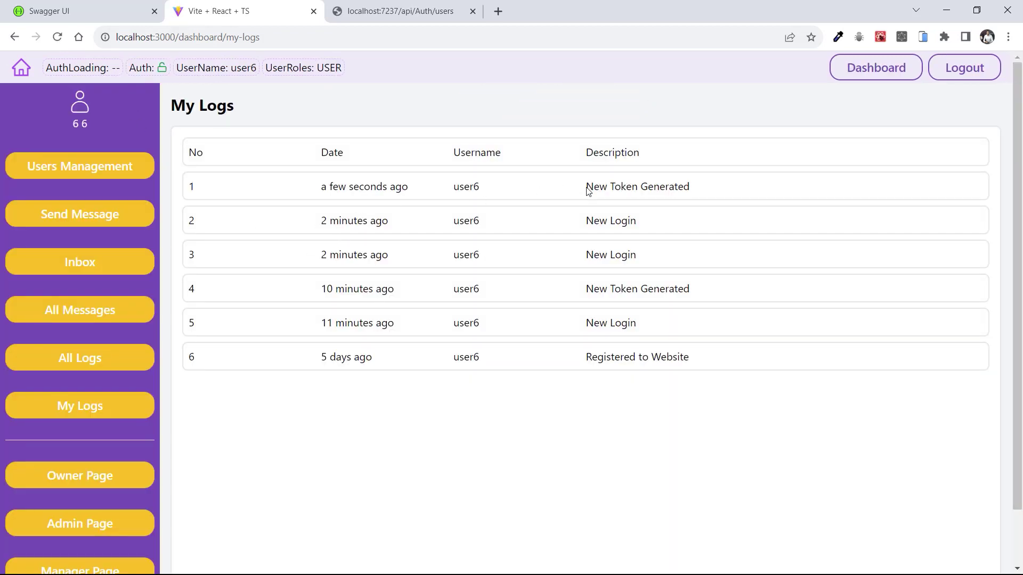
left_click_drag(586, 186, 699, 189)
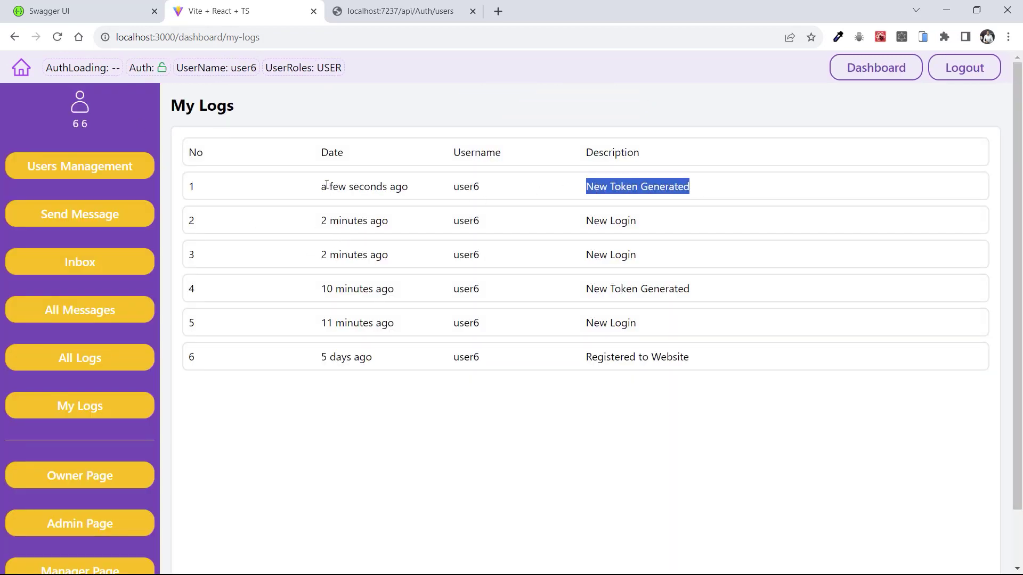
left_click_drag(322, 186, 477, 189)
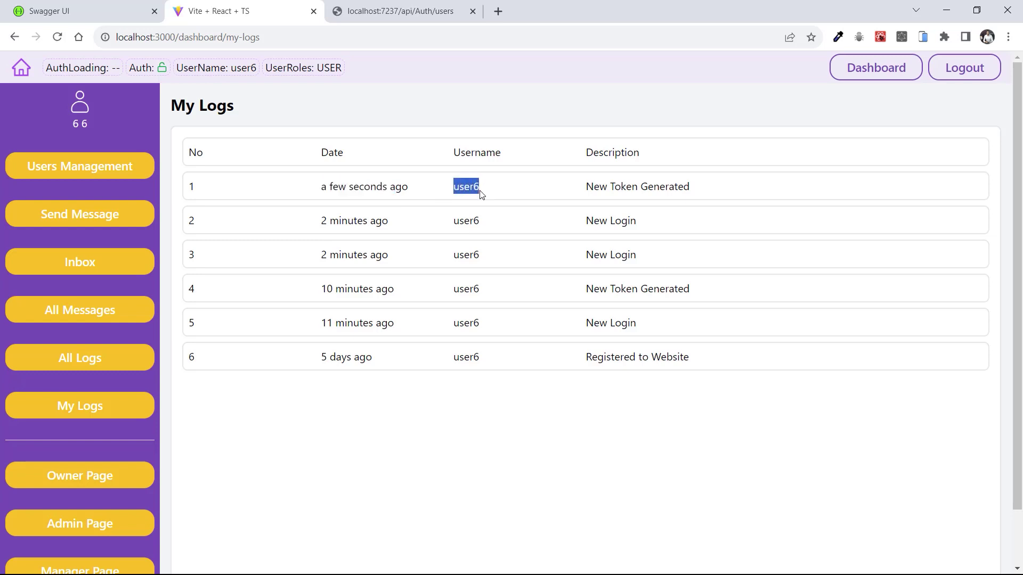
left_click(480, 190)
left_click_drag(312, 190, 564, 194)
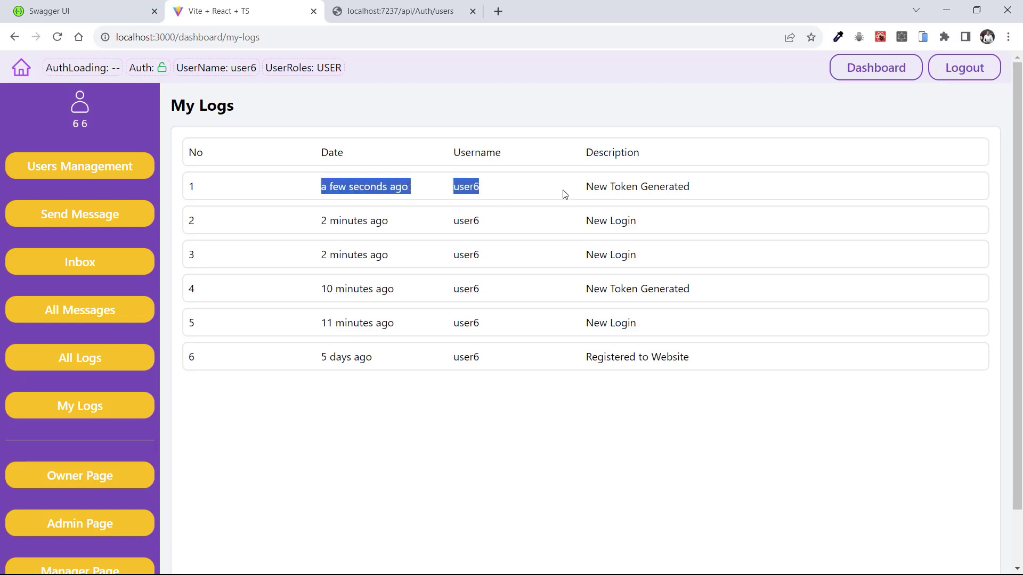
left_click(245, 419)
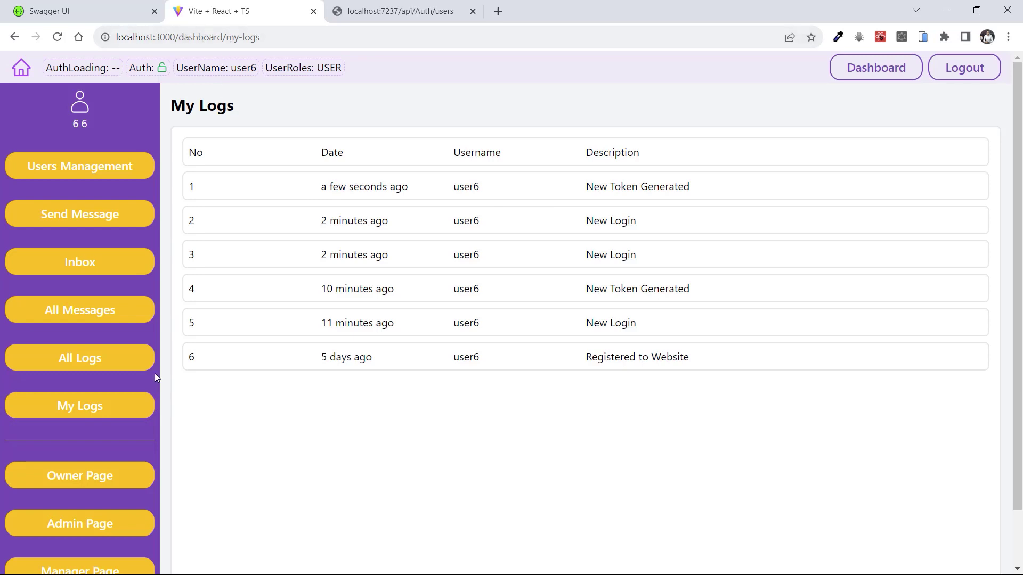
Try All Logs and All Messages as user6, both refused as unauthorized, returning to the Dashboard each time
left_click(73, 360)
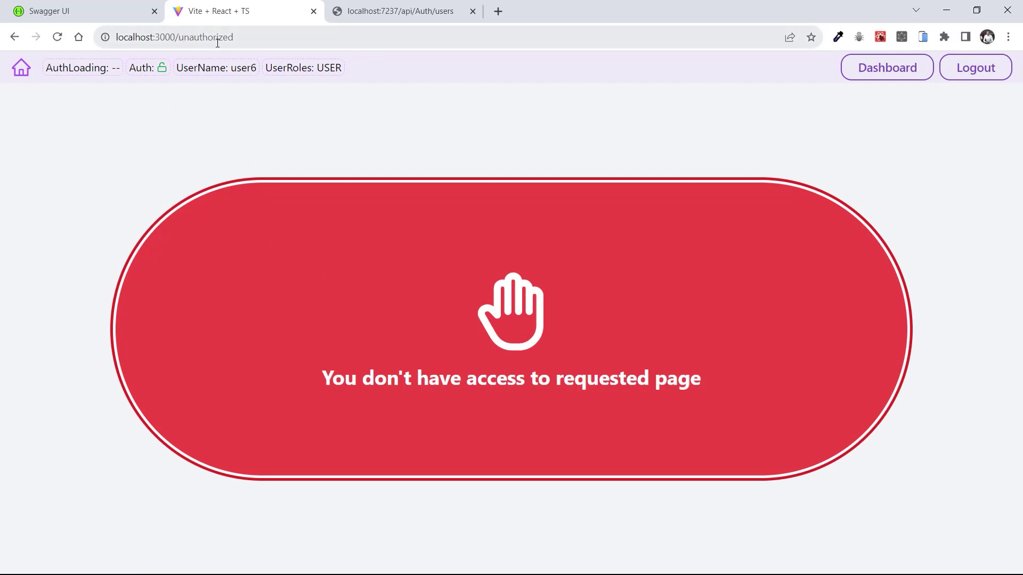
left_click(886, 73)
left_click(65, 316)
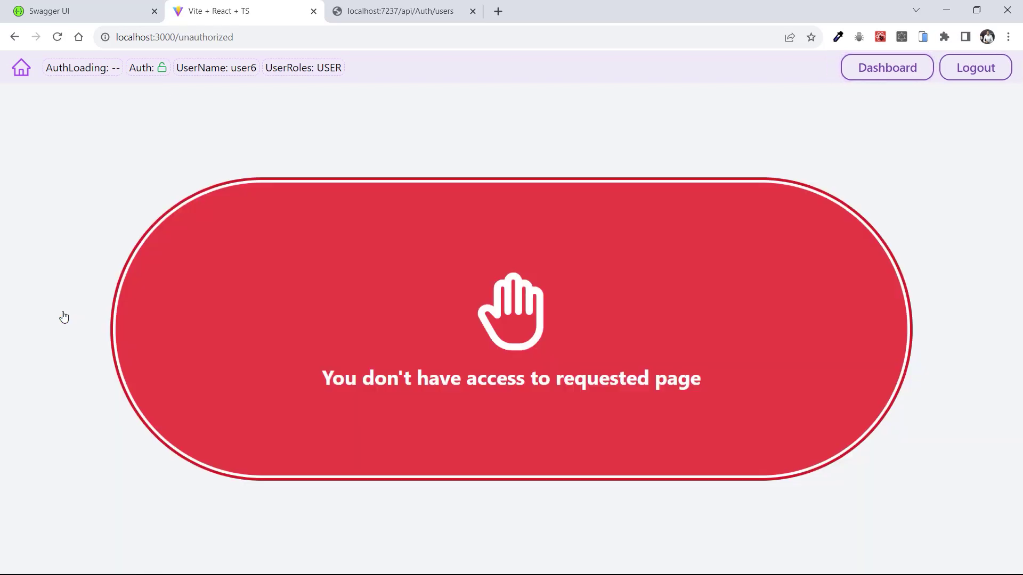
left_click_drag(376, 379, 591, 380)
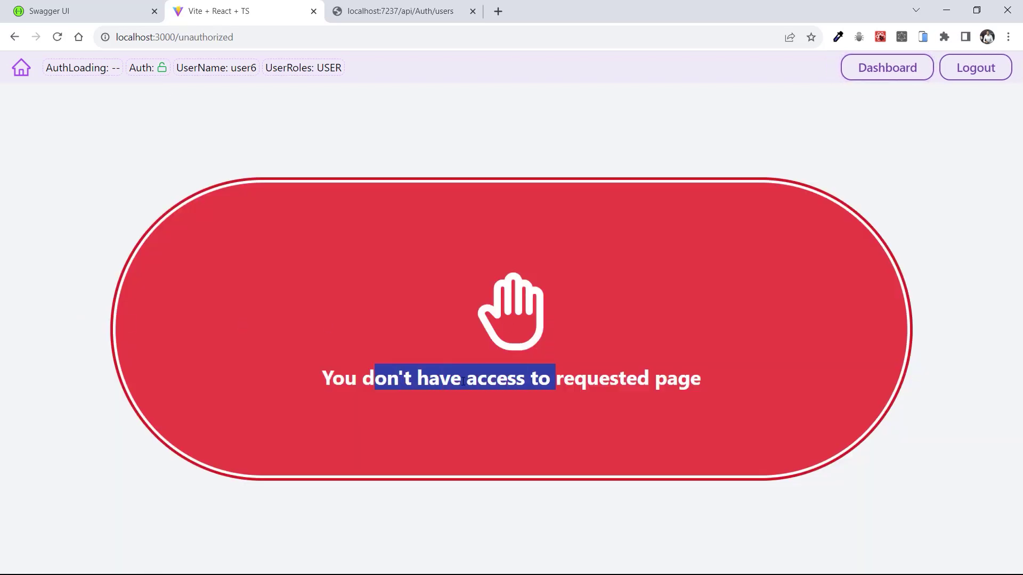
left_click(430, 378)
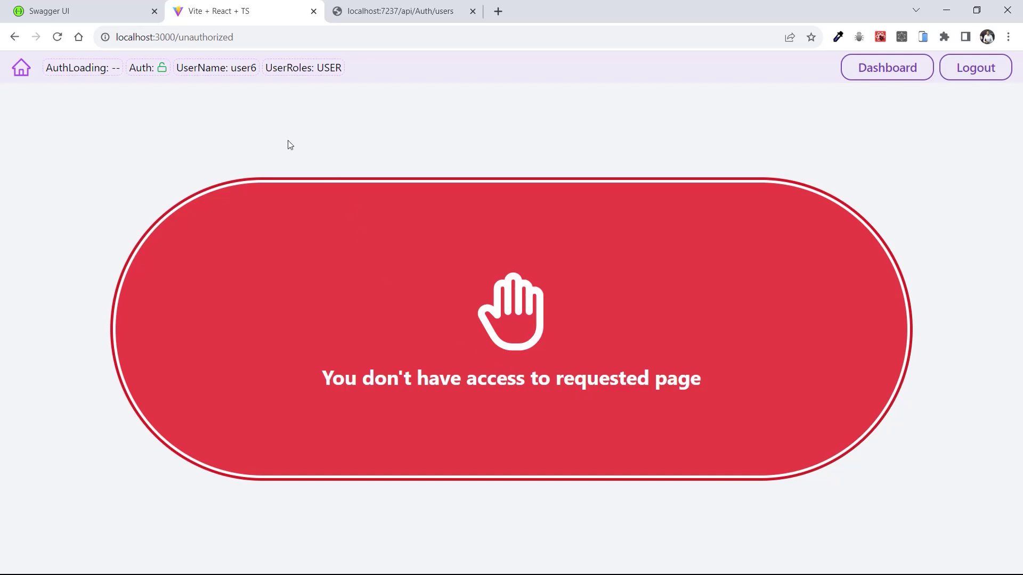
left_click(905, 72)
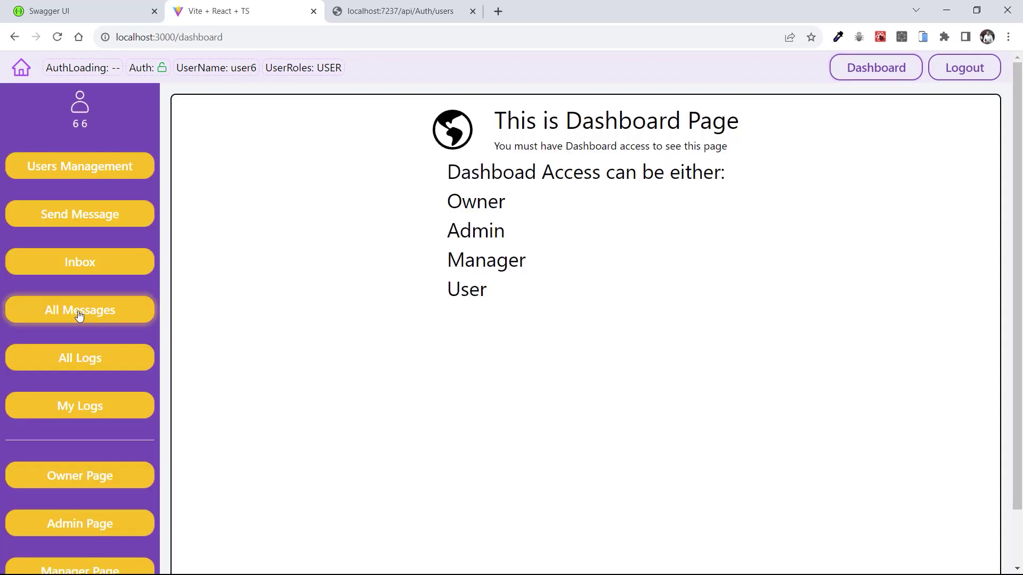
Open the Inbox and highlight the message 'hello user6', sender user3 and receiver user6
left_click(85, 267)
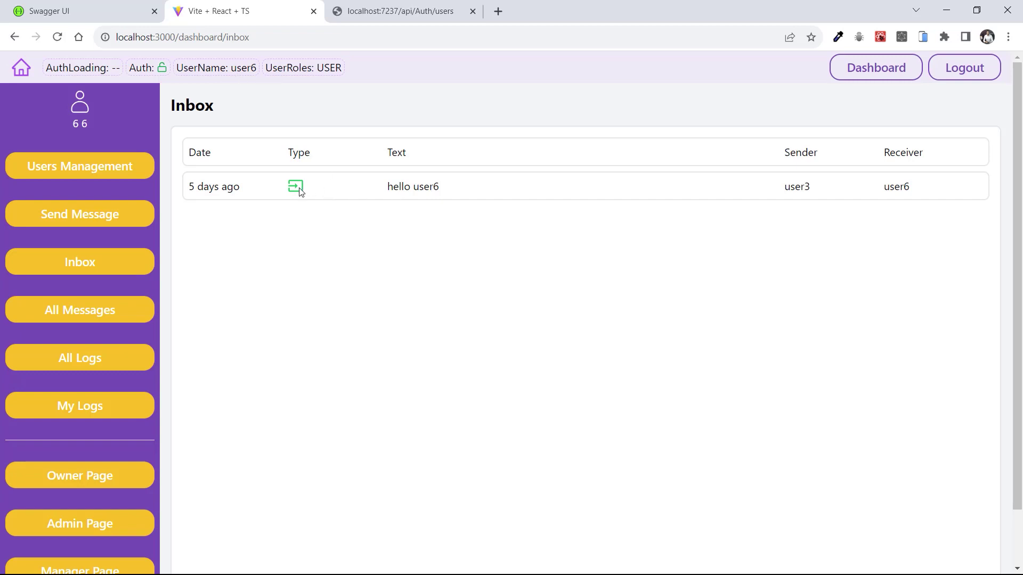
left_click_drag(392, 188, 713, 212)
left_click(787, 190)
double_click(787, 190)
left_click_drag(885, 188, 913, 191)
left_click(341, 258)
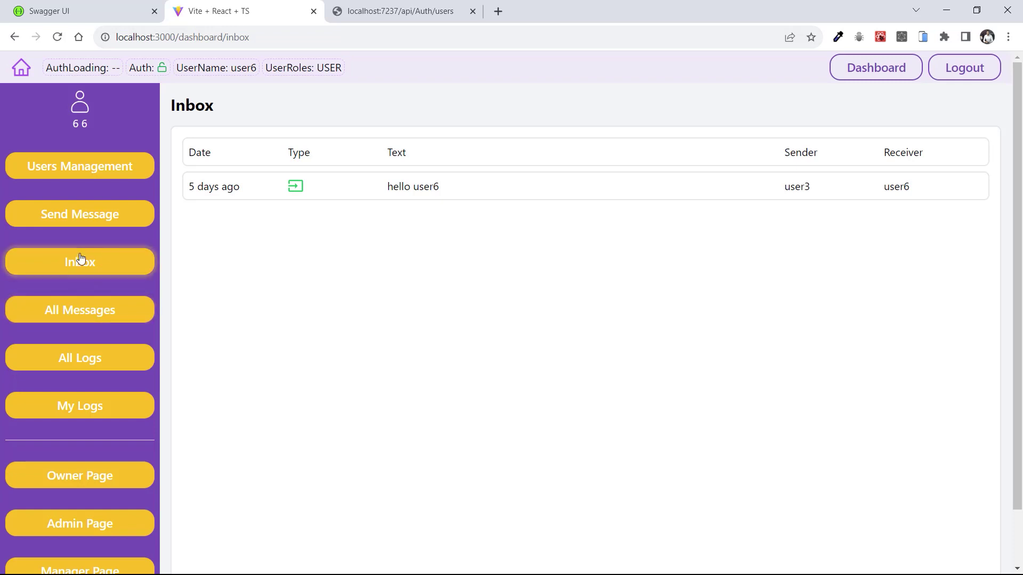
Send the message 'Hi user1' to user1 from the Send Message form
left_click(69, 219)
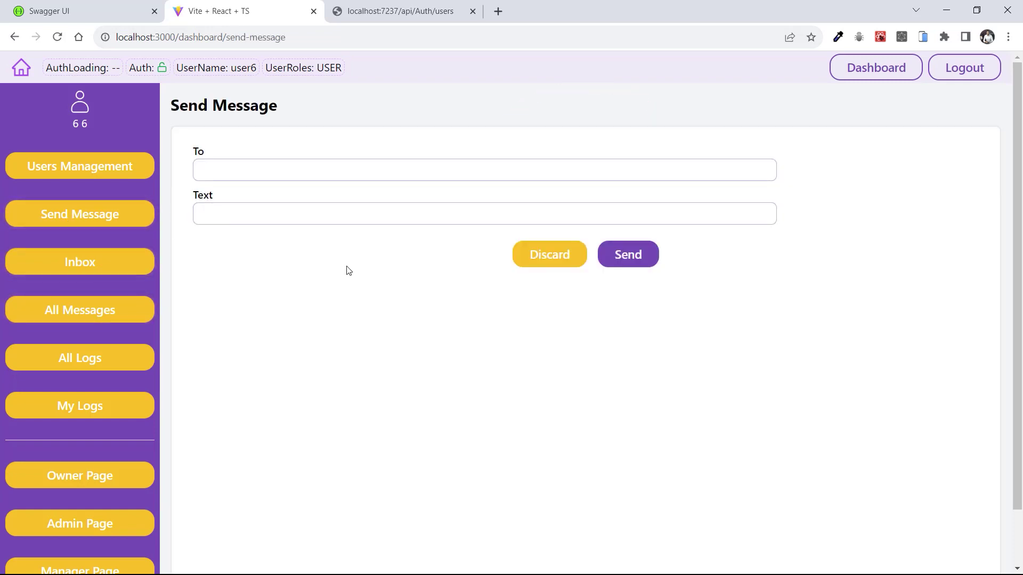
left_click(275, 170)
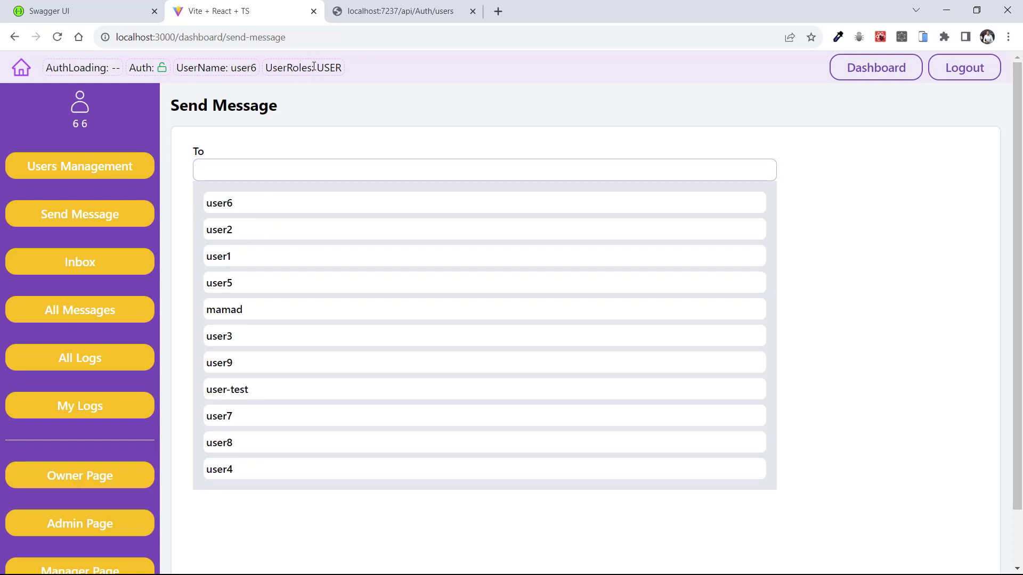
left_click(222, 257)
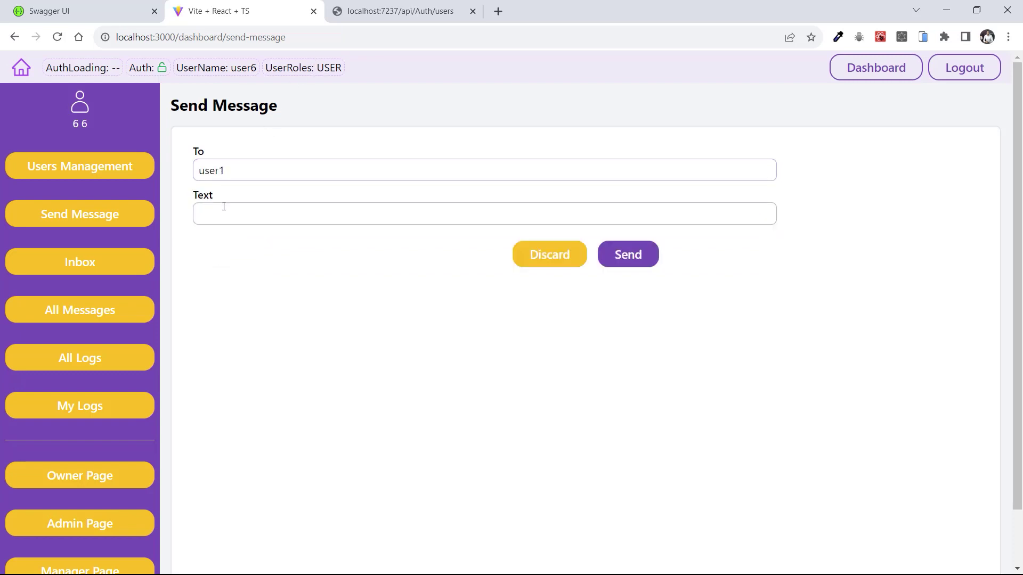
left_click(224, 206)
type("Hi user1")
left_click(623, 261)
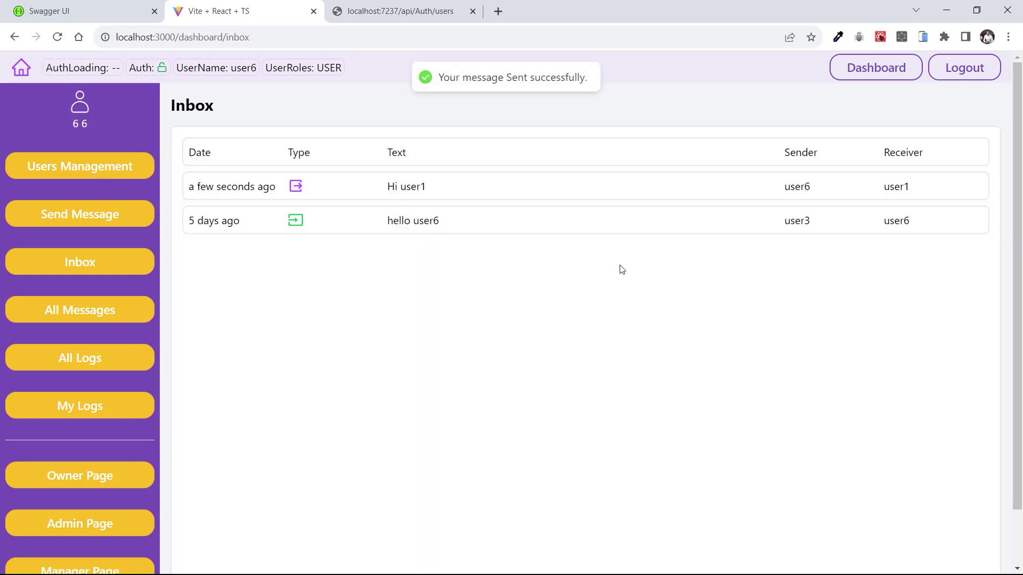
Highlight the success notice and the new inbox entry's date, text 'Hi user1' and sender user6
left_click_drag(465, 80, 583, 79)
left_click(377, 368)
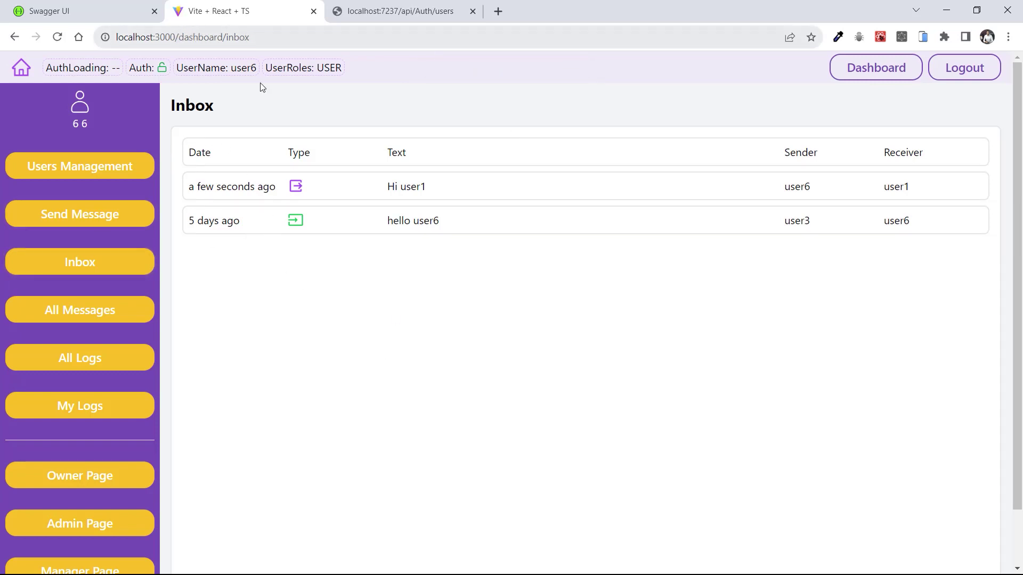
left_click_drag(210, 190, 274, 189)
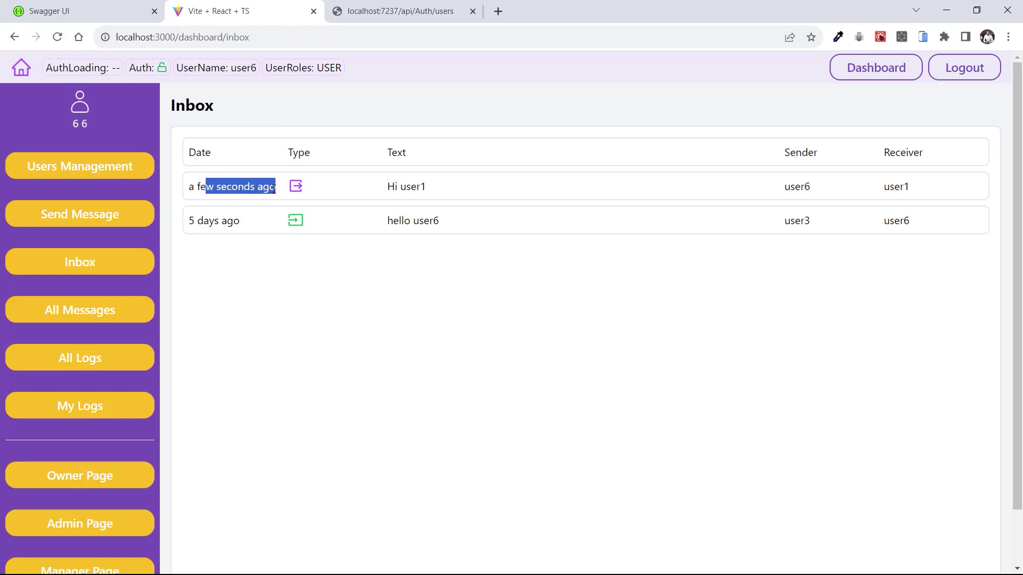
left_click_drag(388, 186, 426, 190)
double_click(791, 189)
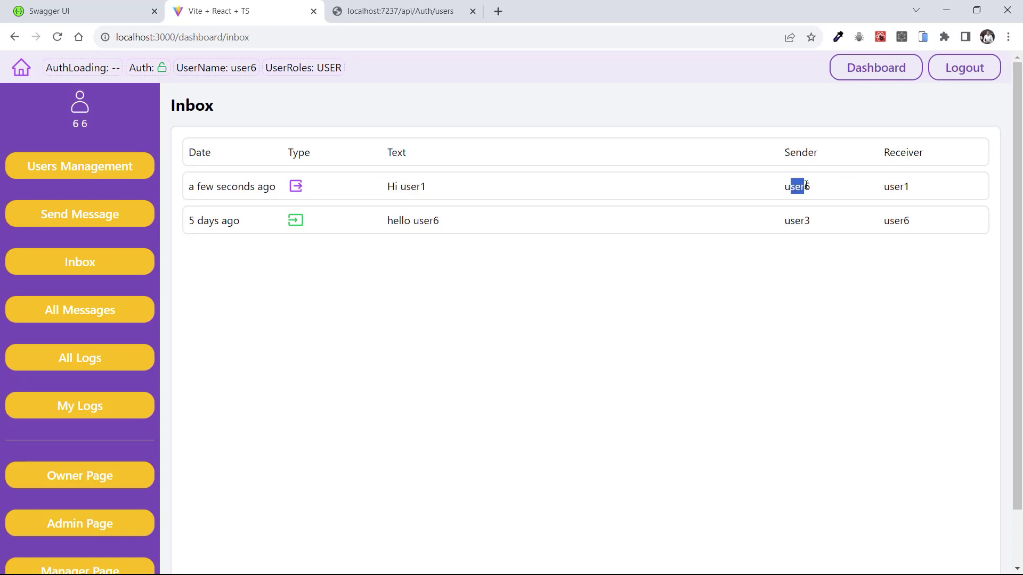
left_click_drag(799, 187, 912, 192)
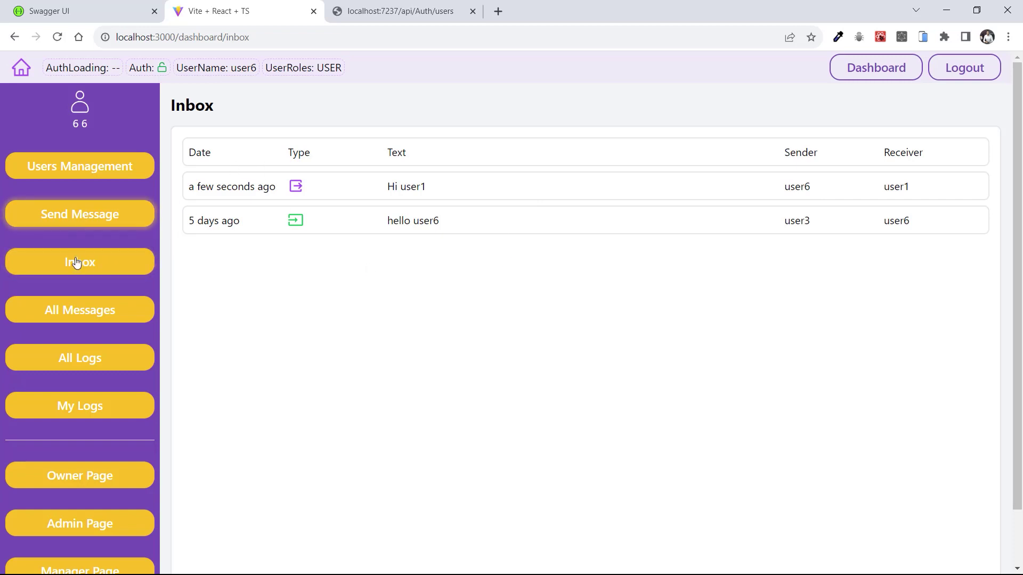
Confirm the USER account user6 is refused Users Management, then log out to the home page
left_click(91, 219)
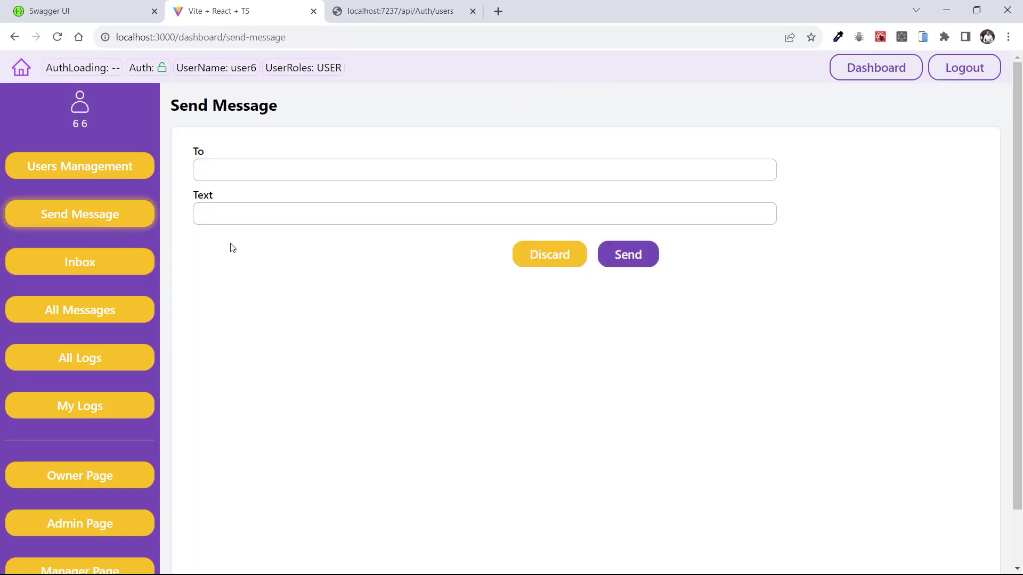
left_click(63, 174)
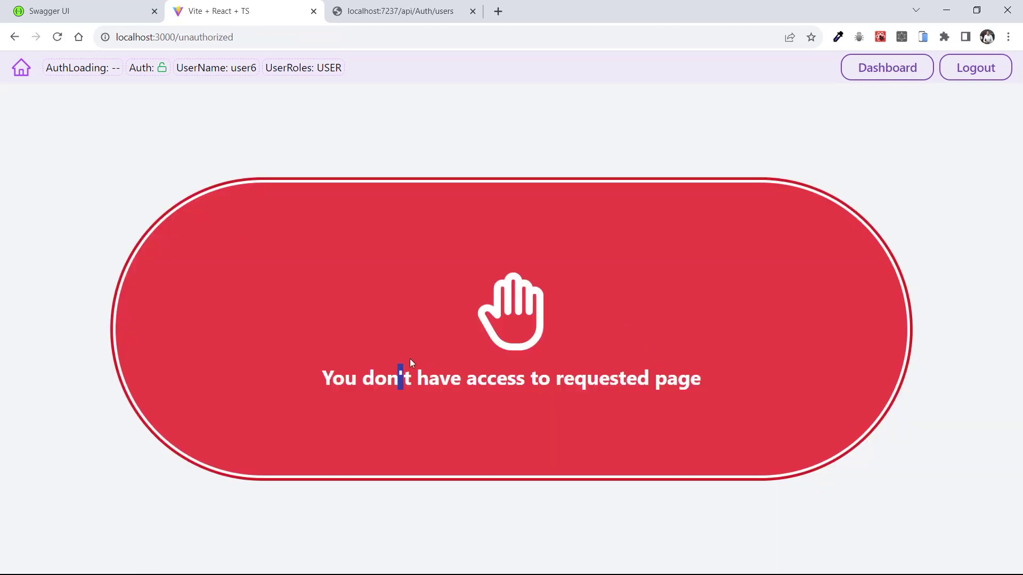
left_click_drag(411, 359, 587, 376)
left_click(635, 377)
left_click_drag(315, 69, 337, 69)
left_click(977, 68)
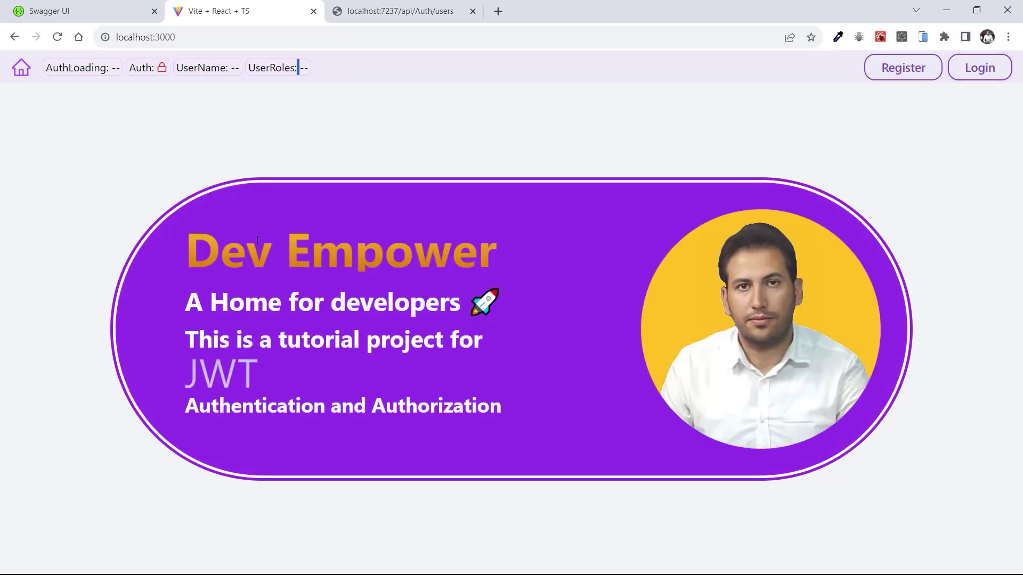
Copy the MANAGER user's username, user2, from the users JSON list
left_click(385, 7)
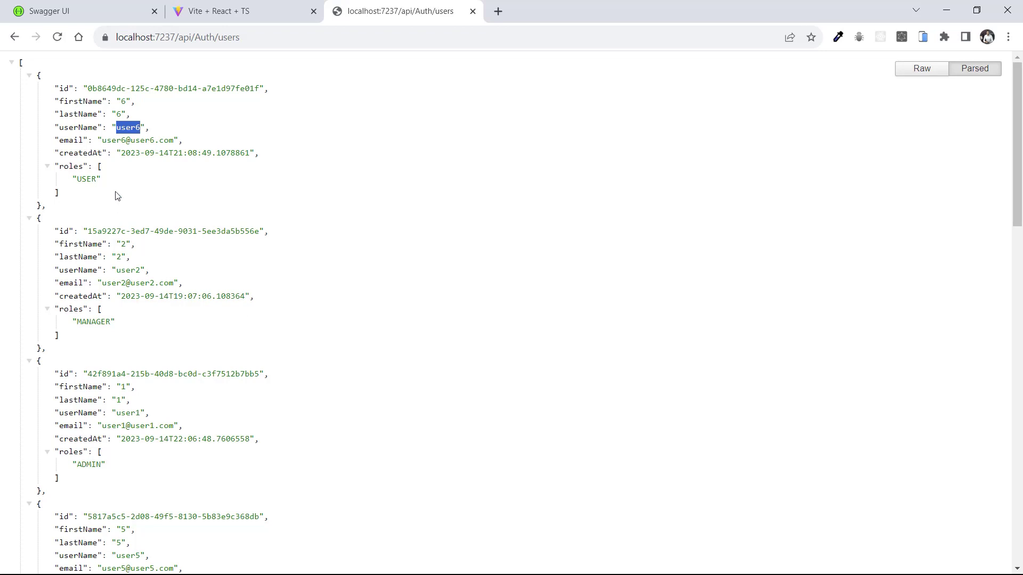
double_click(128, 269)
key("ctrl+c")
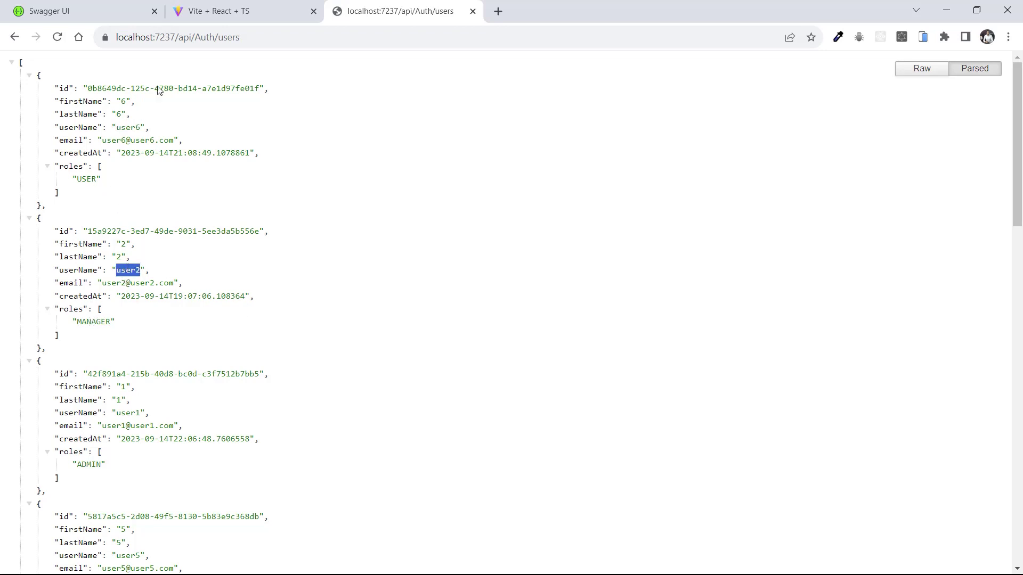
left_click(213, 11)
Log in to Dev Empower as user2 with the pasted username and the account password
left_click(979, 67)
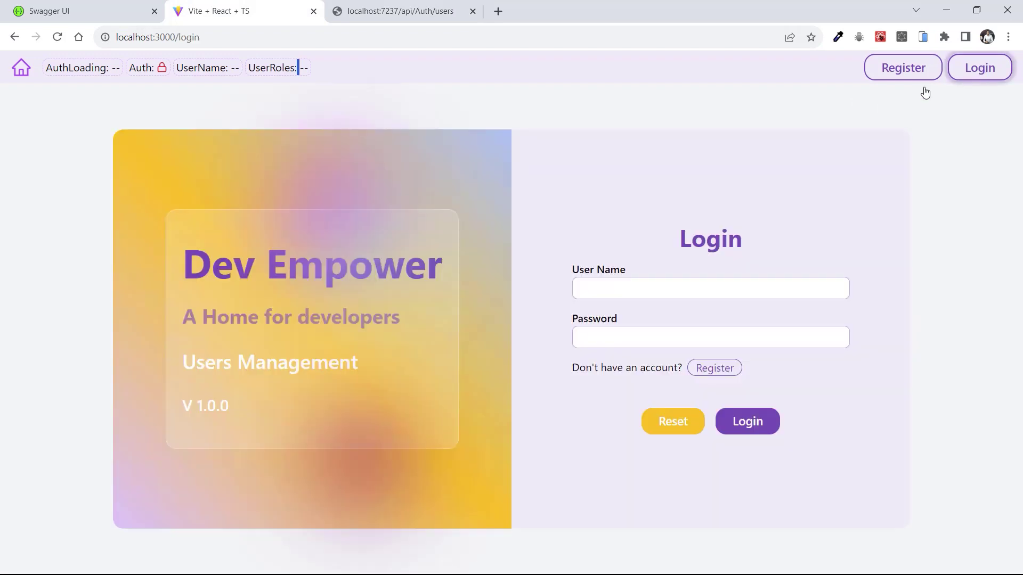
left_click(627, 296)
key("ctrl+v")
type("Password@12345")
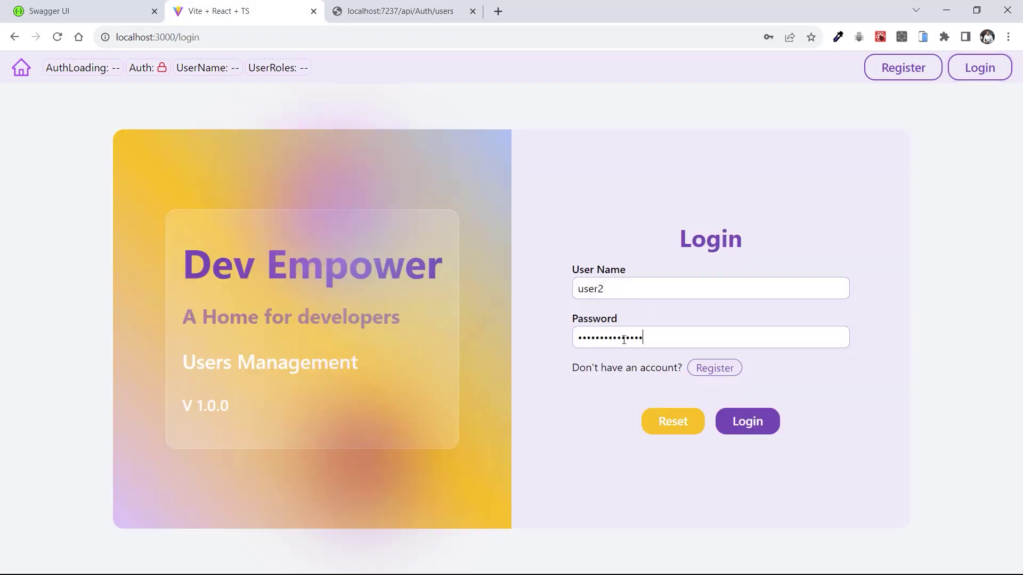
left_click(742, 420)
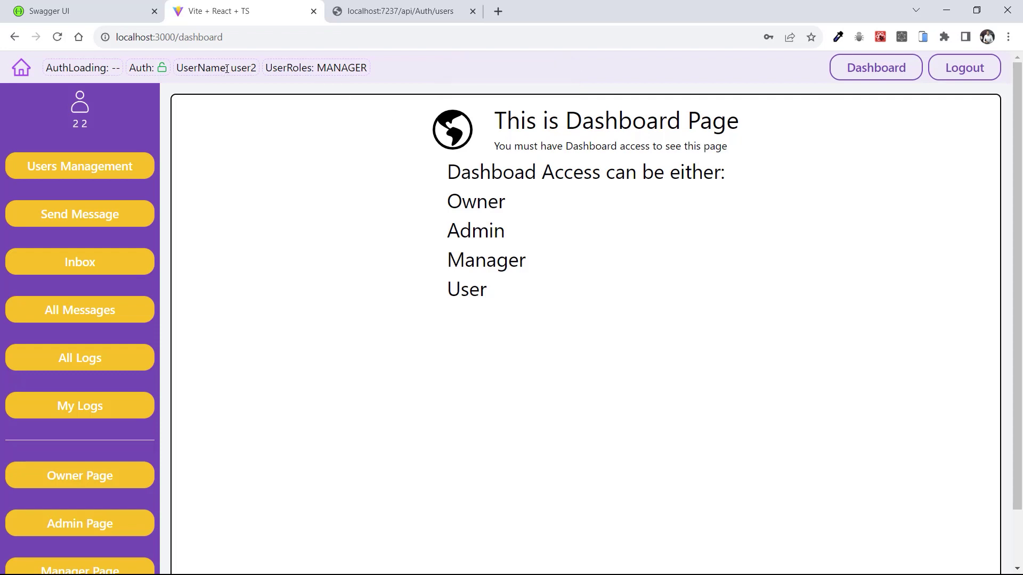
left_click_drag(229, 67, 358, 64)
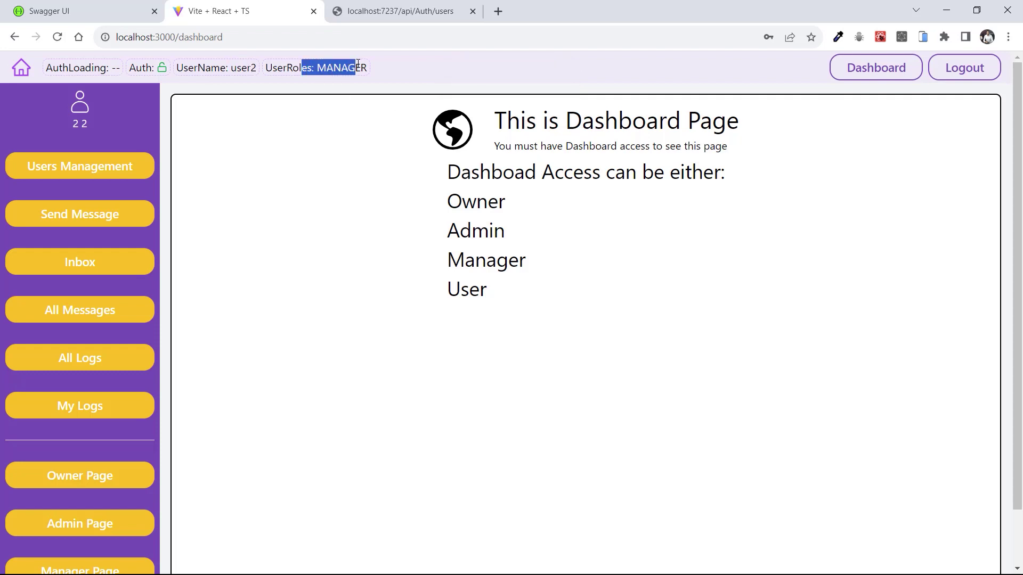
left_click(332, 142)
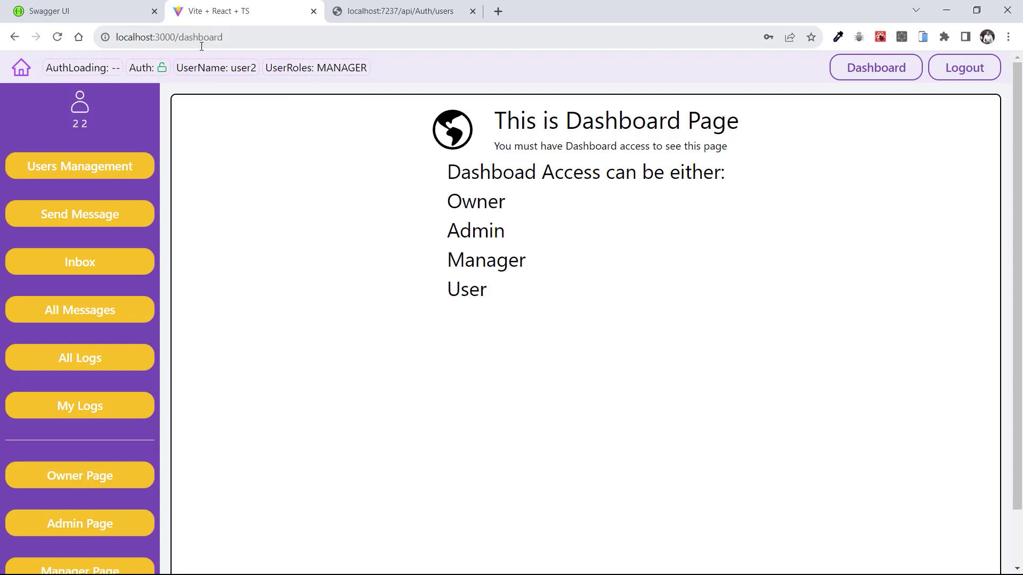
scroll(95, 405, "down", 2)
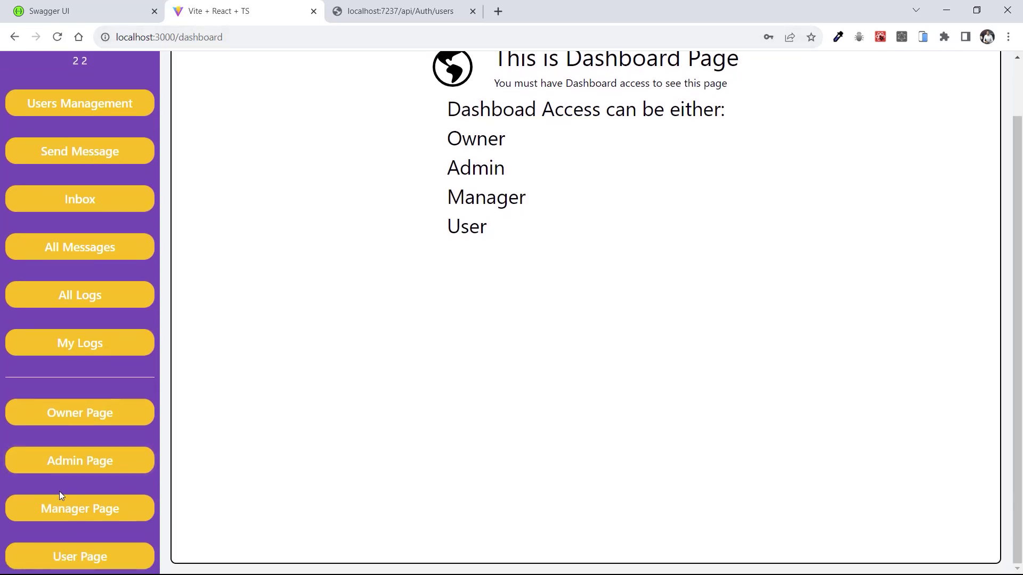
left_click(62, 560)
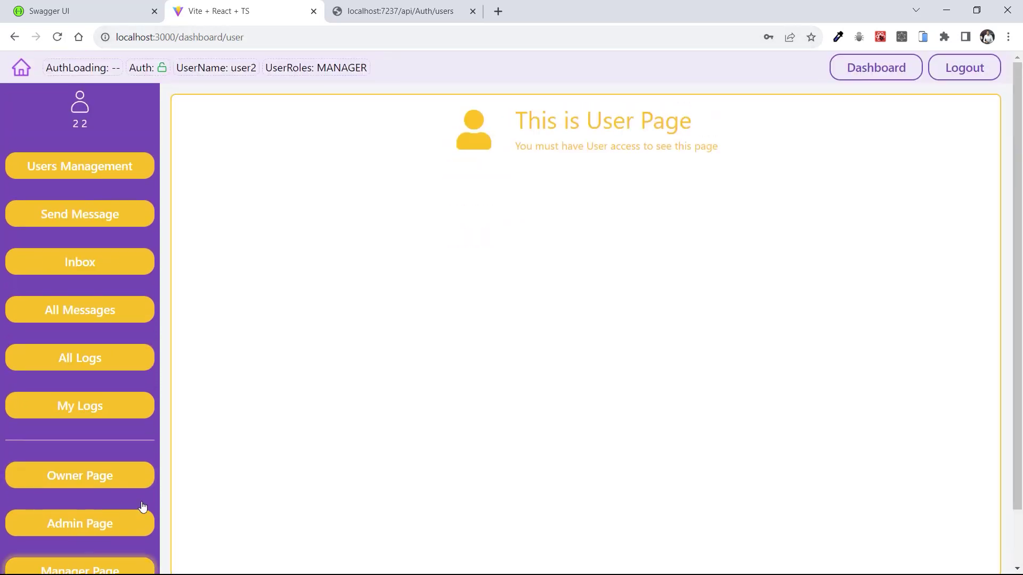
left_click_drag(527, 120, 621, 146)
left_click(643, 148)
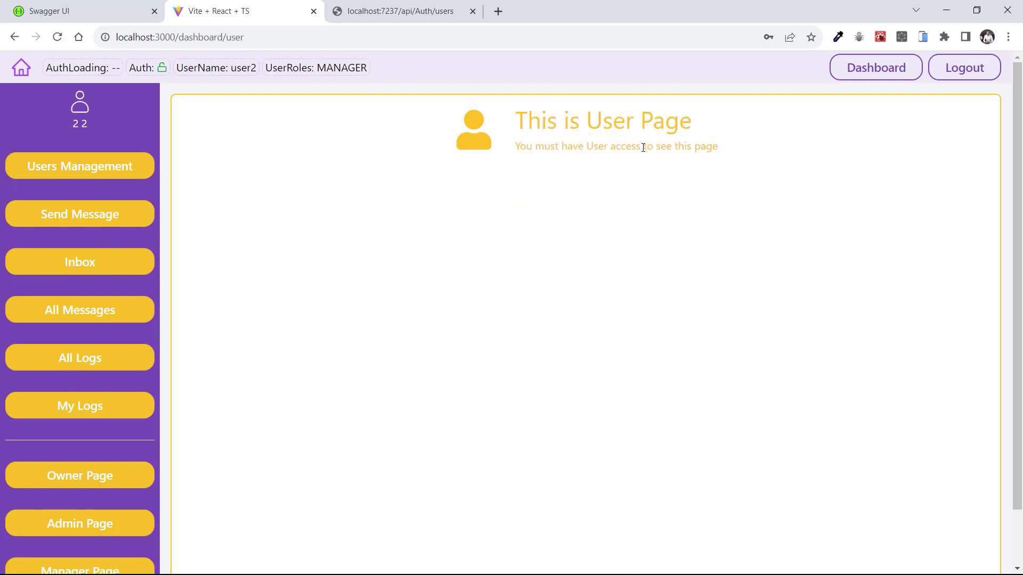
left_click_drag(733, 149, 526, 121)
left_click(544, 164)
scroll(616, 200, "down", 2)
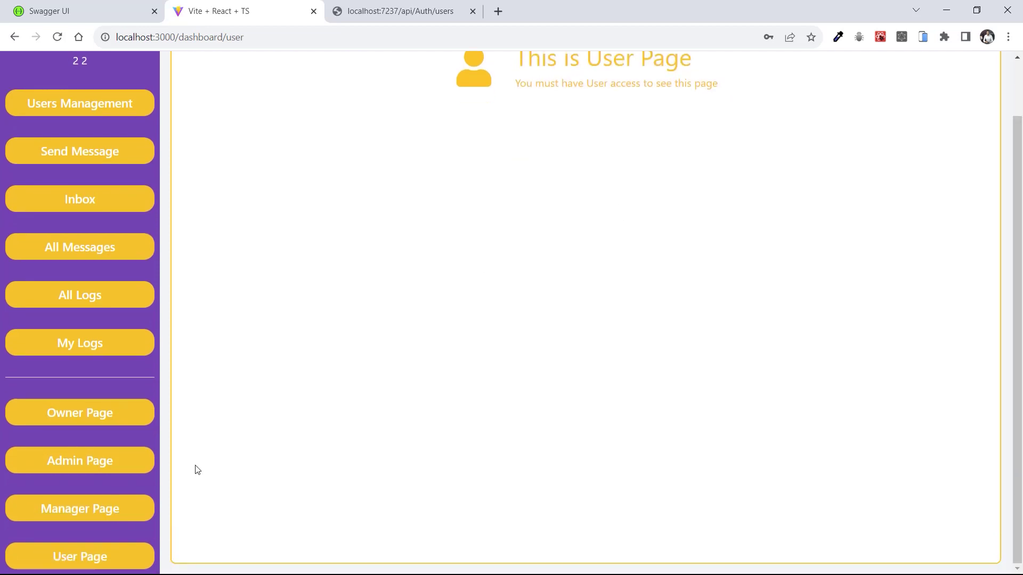
left_click(71, 513)
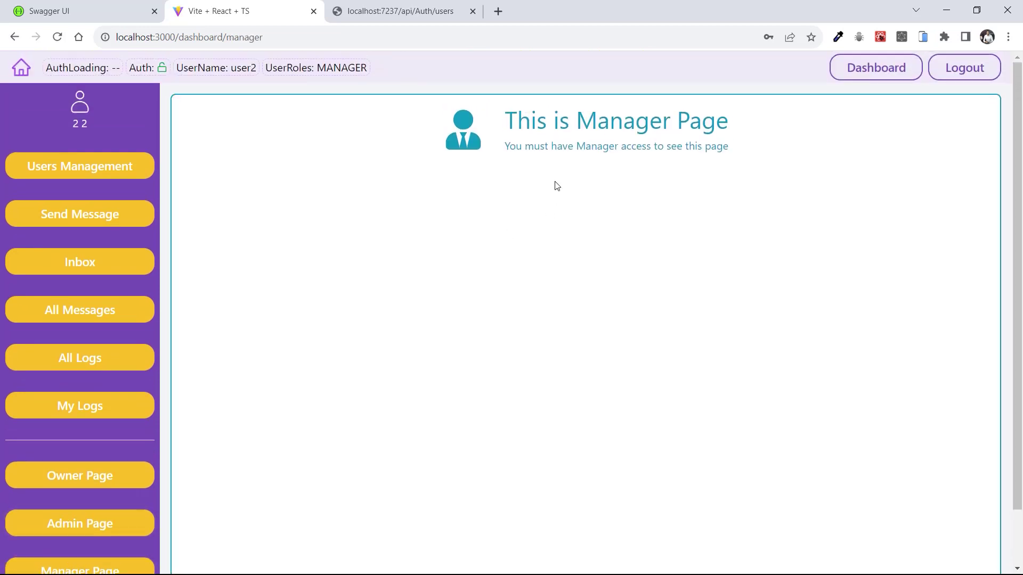
scroll(580, 151, "down", 2)
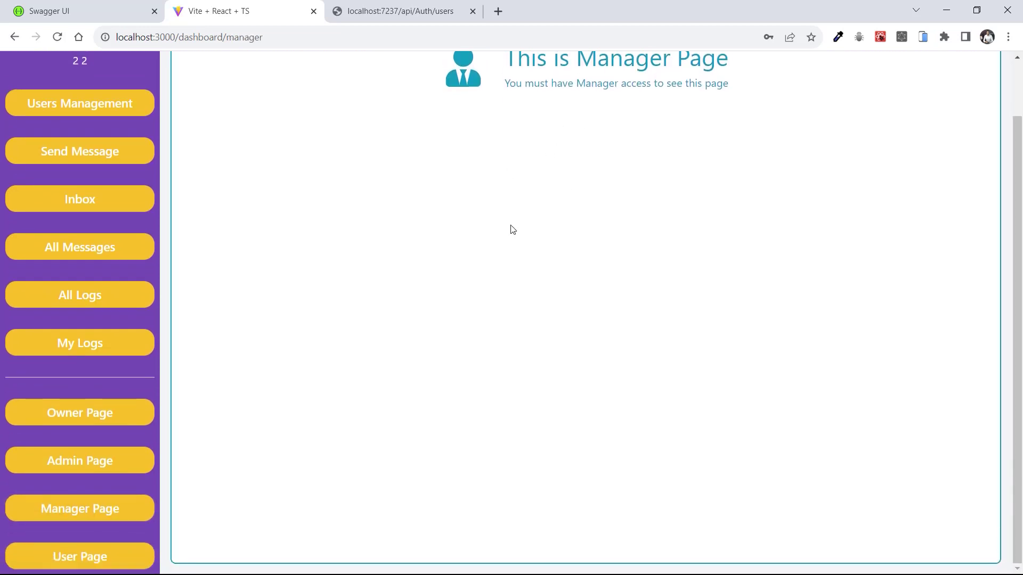
left_click(52, 466)
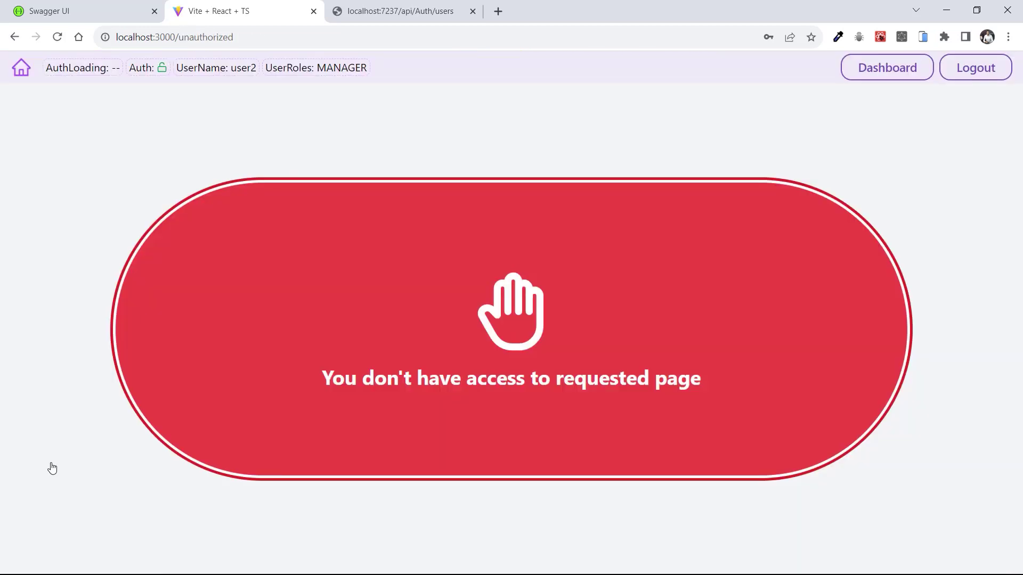
left_click(897, 69)
scroll(114, 425, "down", 2)
left_click(57, 414)
left_click(876, 71)
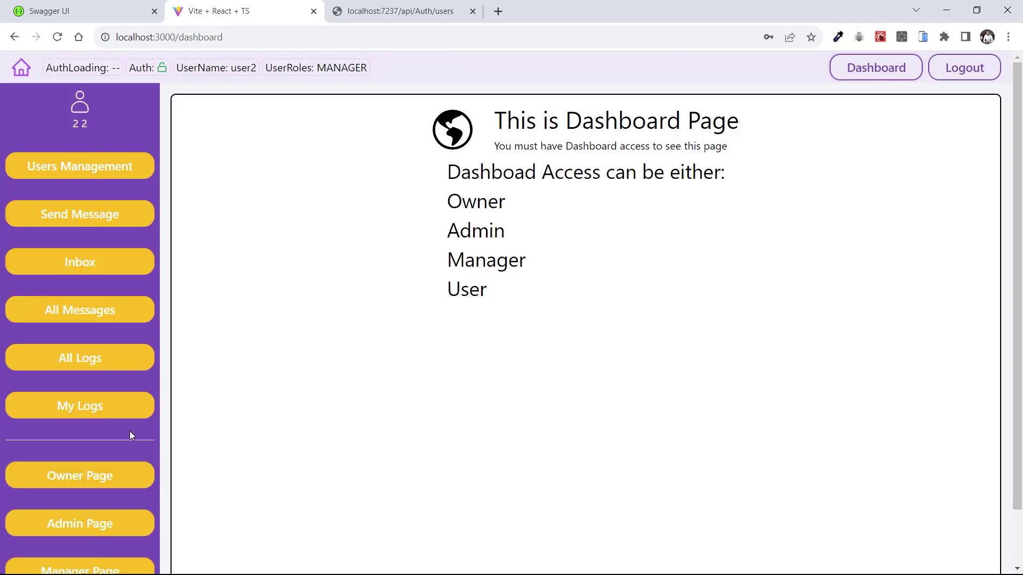
Open user2's My Logs and review its New Login, Send Message, Roles Updated and Registered entries
left_click(59, 414)
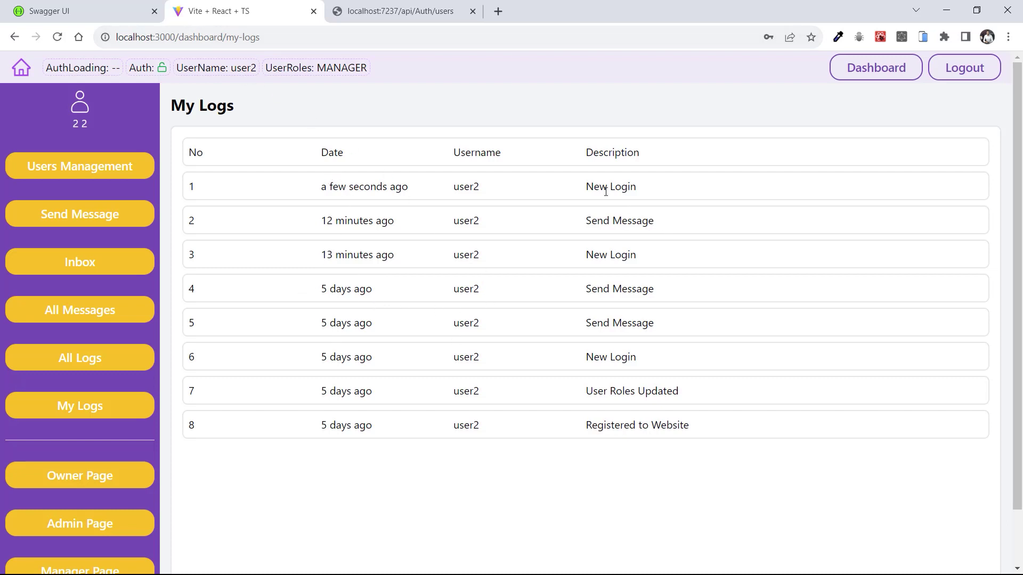
left_click_drag(596, 425, 666, 425)
left_click_drag(607, 391, 665, 392)
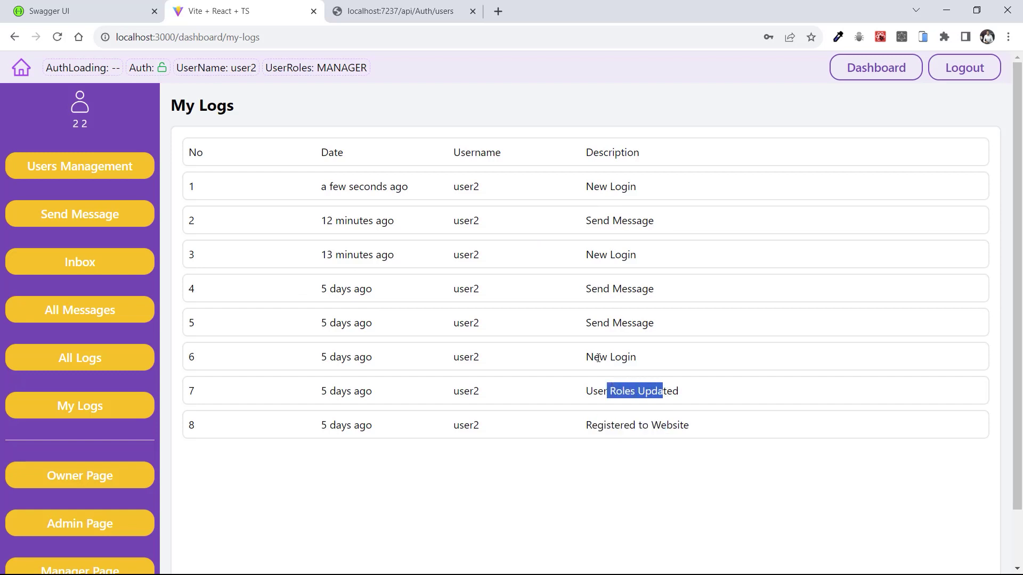
left_click_drag(598, 358, 630, 357)
left_click_drag(586, 323, 631, 323)
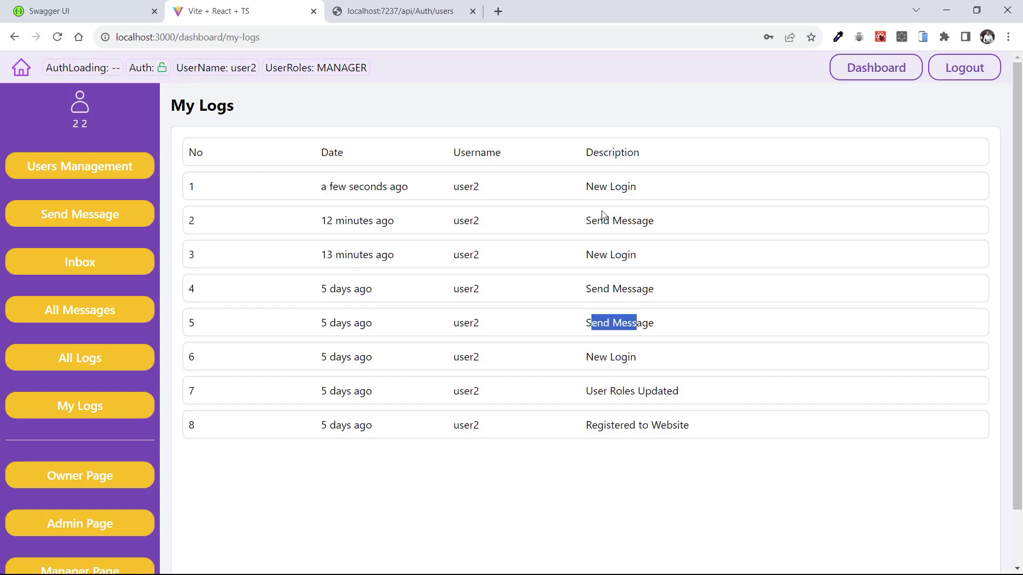
left_click_drag(600, 255, 637, 255)
left_click_drag(604, 181, 619, 186)
left_click_drag(586, 220, 632, 220)
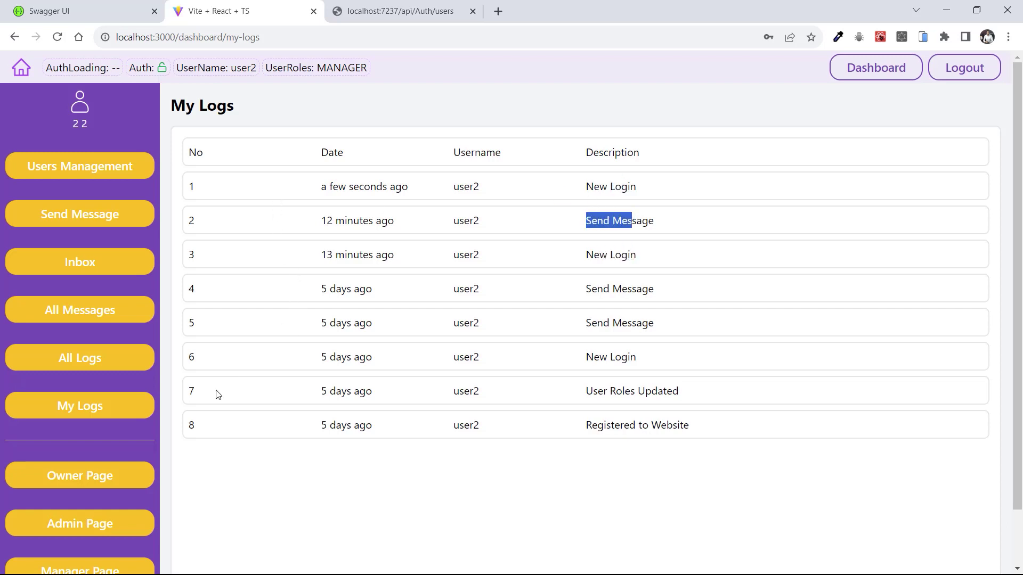
Confirm All Logs is refused for the manager and return to the dashboard
left_click(75, 362)
left_click_drag(428, 378, 548, 383)
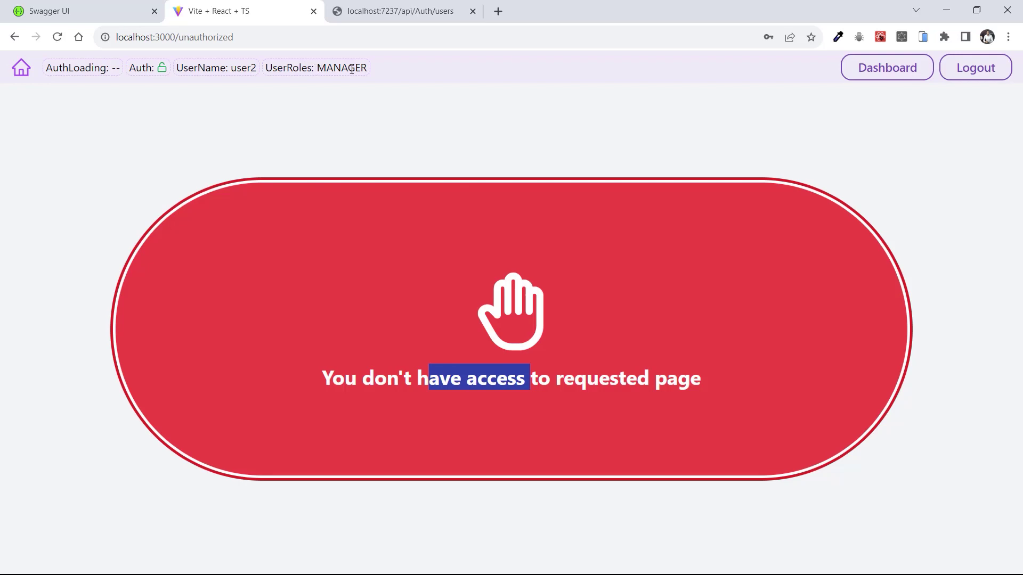
left_click(894, 70)
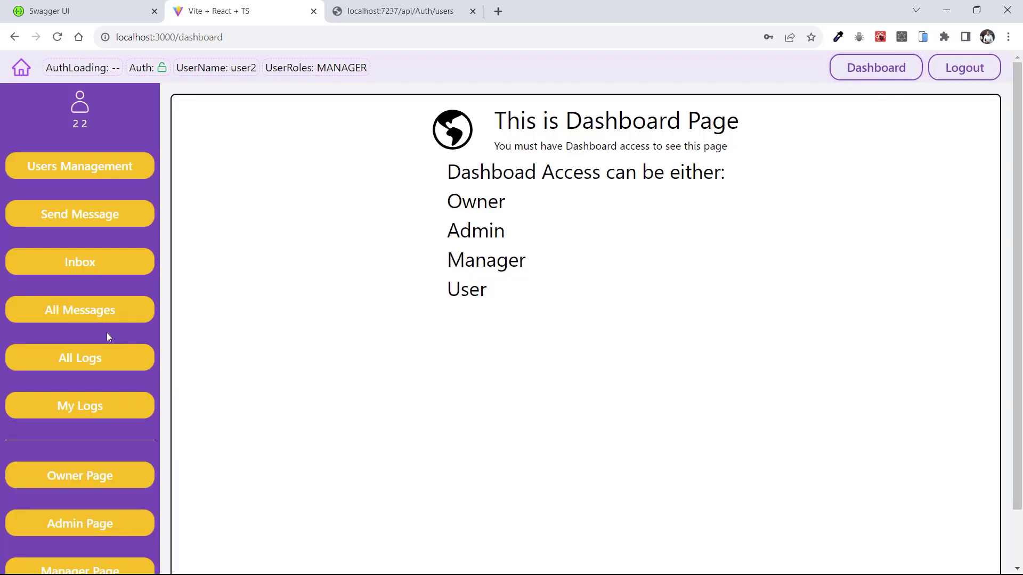
Confirm All Messages is also refused, then go back and open user2's inbox
left_click(76, 311)
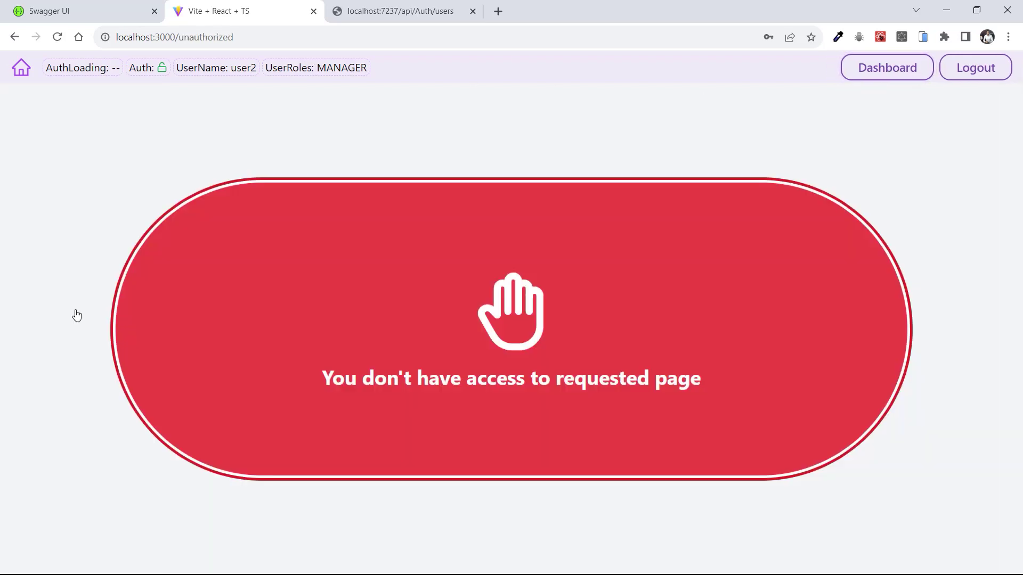
left_click_drag(416, 380, 616, 377)
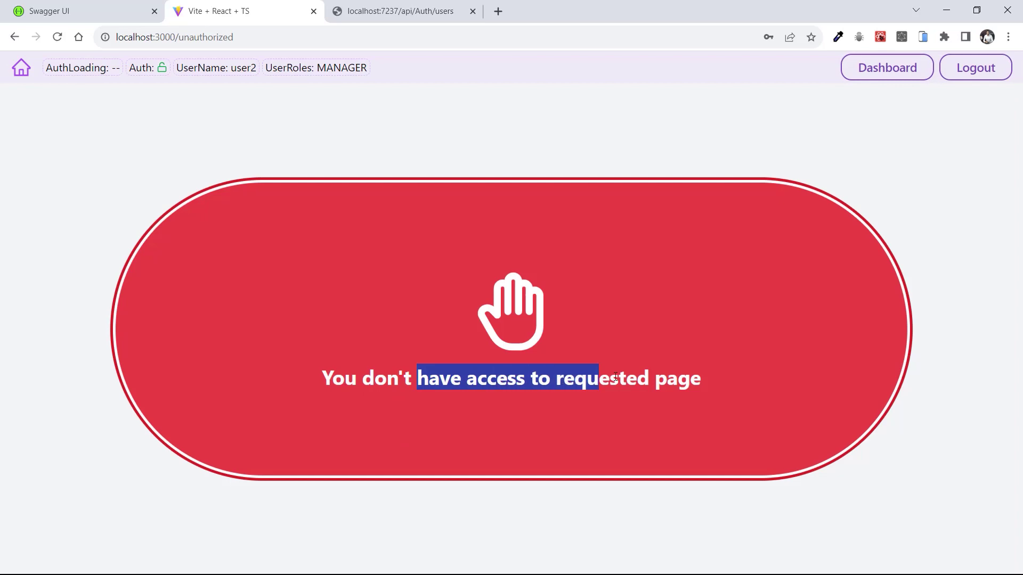
left_click(875, 70)
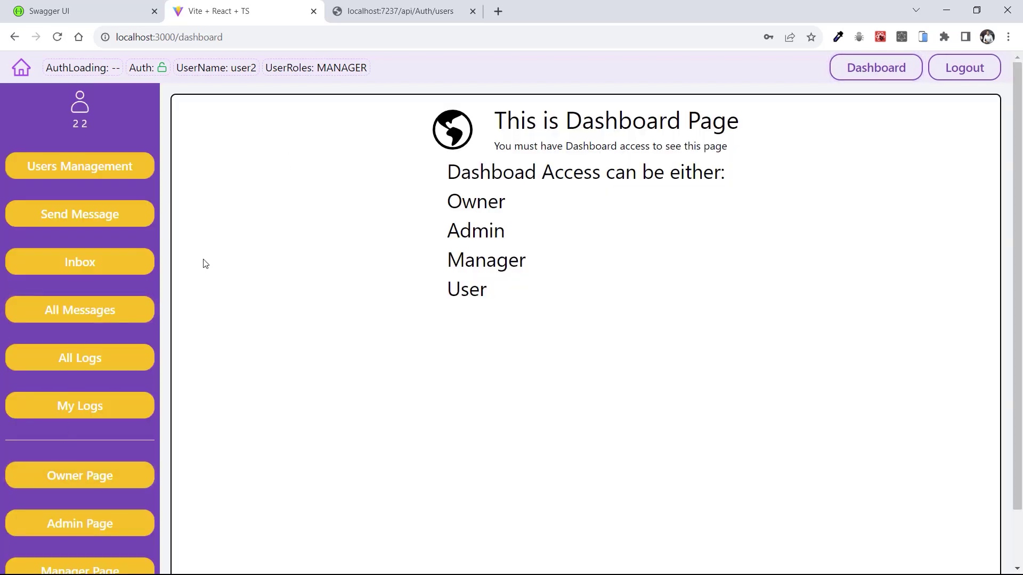
left_click(97, 263)
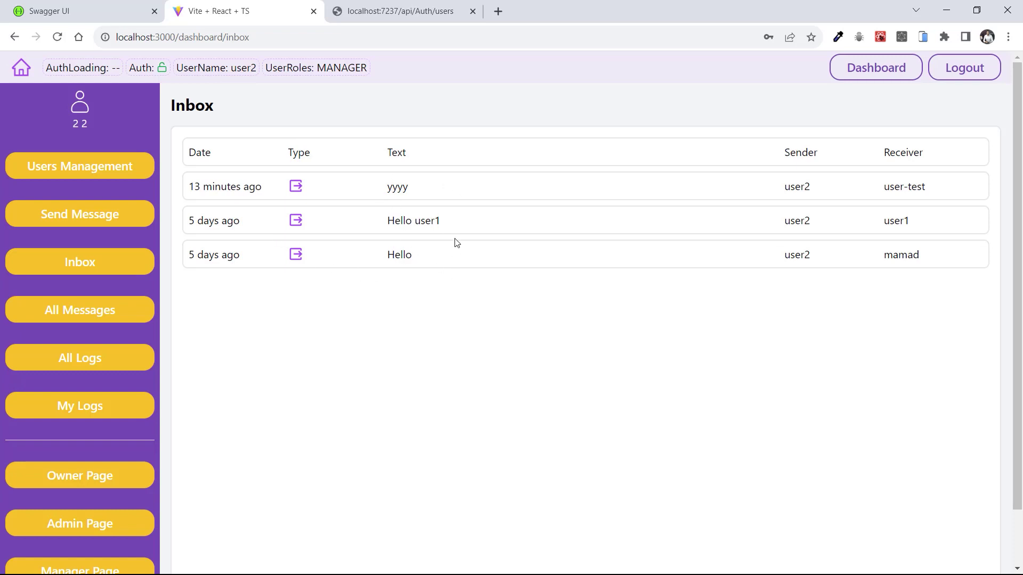
Review the three messages in user2's inbox, then bring up the empty Send Message form
double_click(791, 153)
left_click(909, 228)
left_click(75, 216)
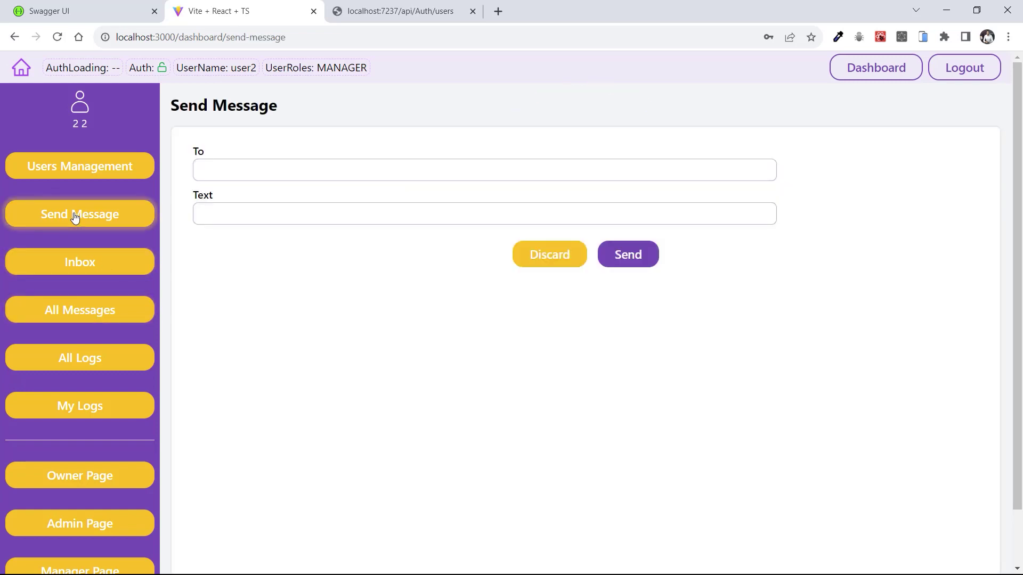
Send the message "Hi mamad" to recipient mamad
left_click(228, 171)
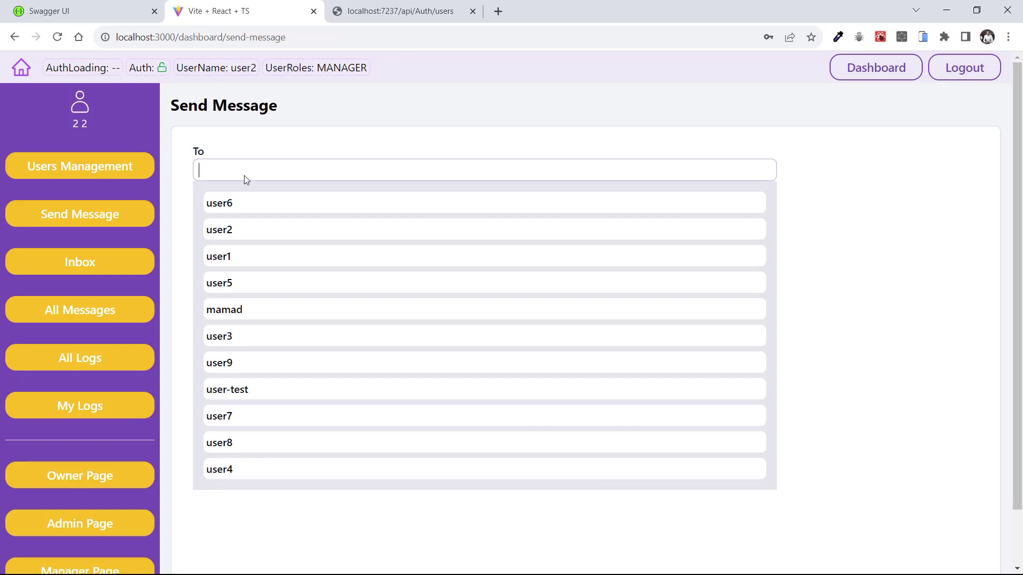
type("m")
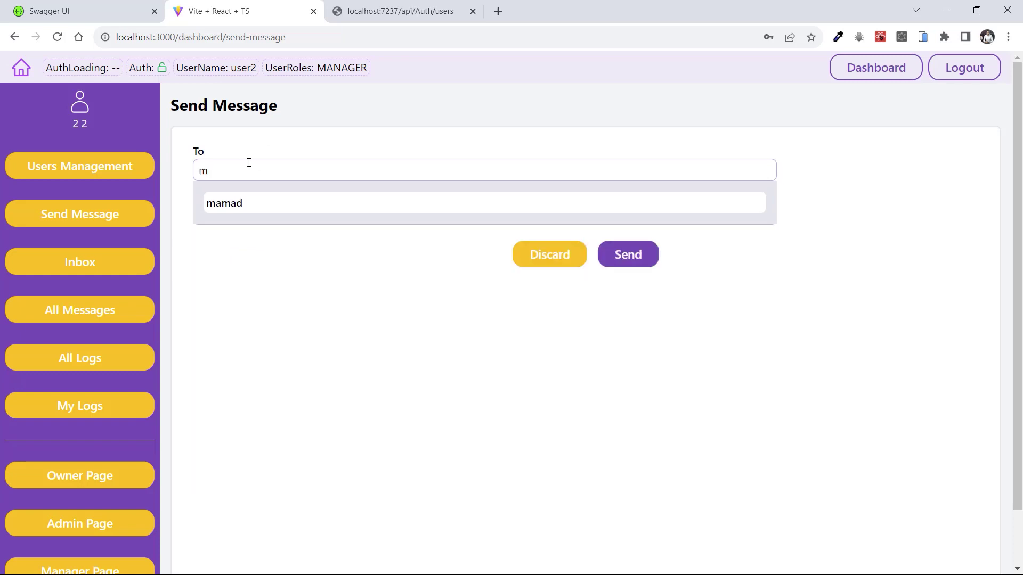
left_click(233, 204)
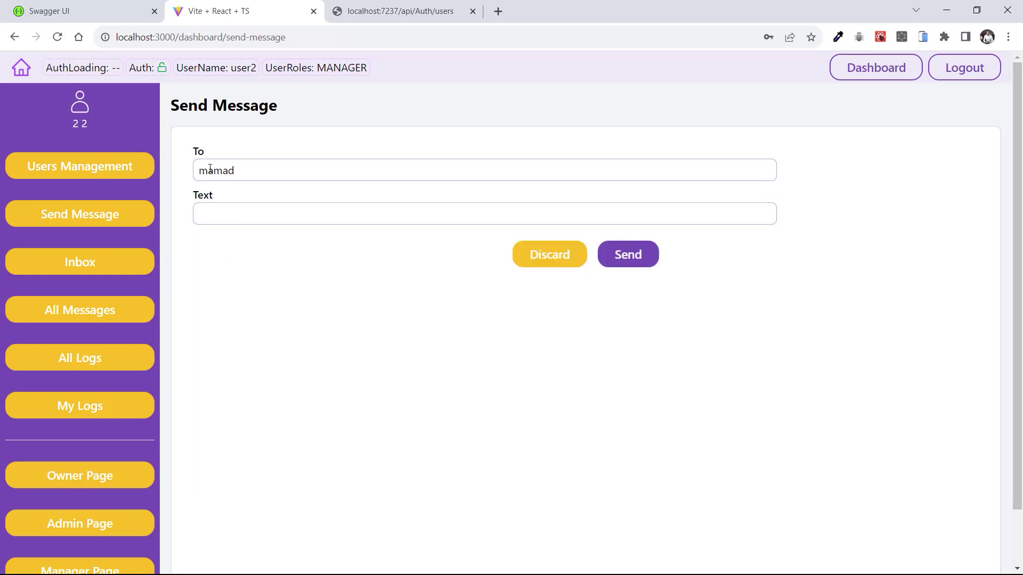
left_click(234, 211)
type("Hi mamad")
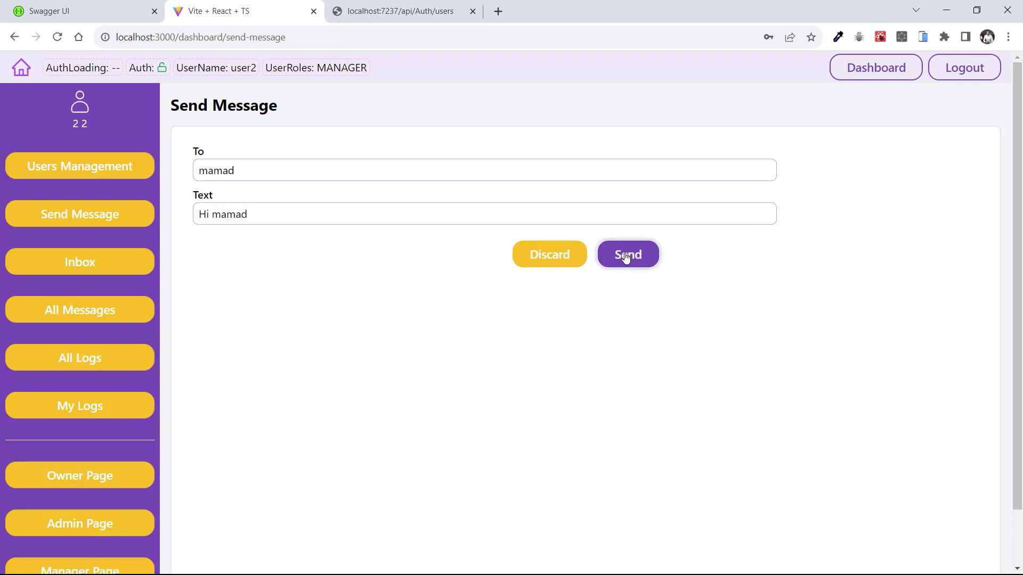
left_click(627, 255)
Check the new Hi mamad row's timestamp, text and receiver mamad in the inbox
left_click_drag(200, 189, 859, 189)
left_click(341, 408)
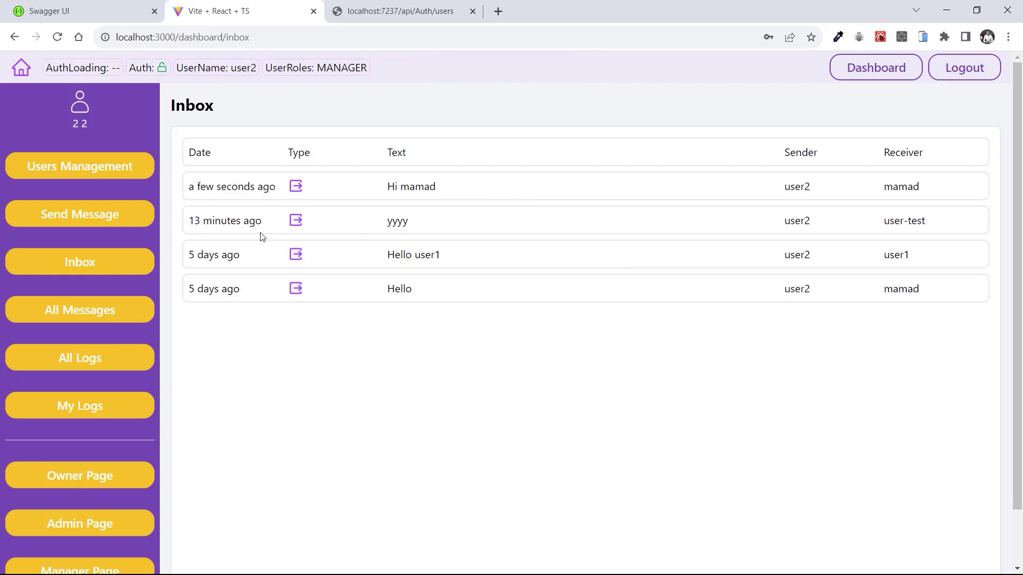
left_click_drag(197, 187, 255, 187)
left_click_drag(405, 187, 430, 188)
left_click(796, 191)
left_click_drag(883, 188, 933, 192)
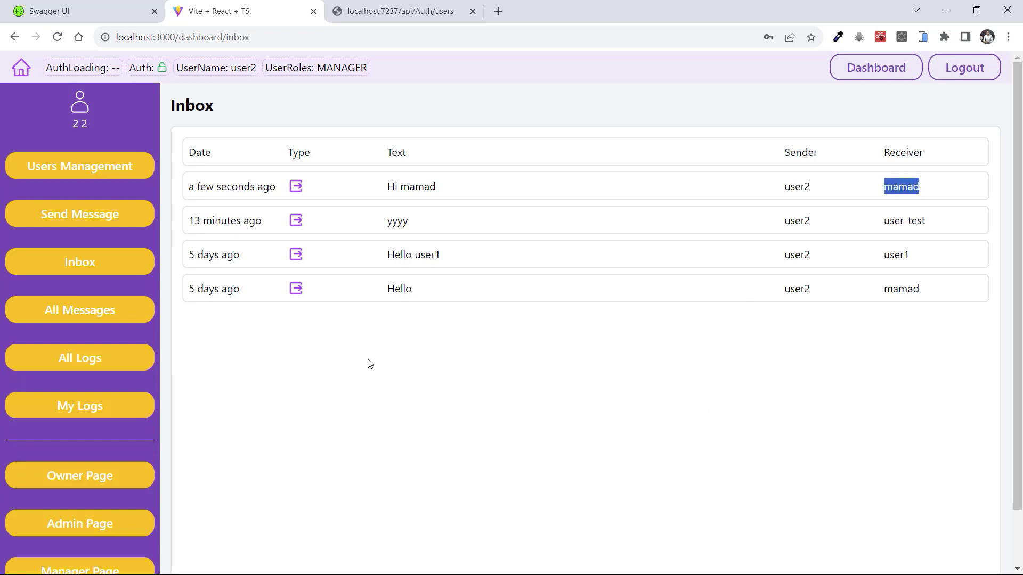
Try Users Management as the manager and get the access-denied page
left_click(96, 219)
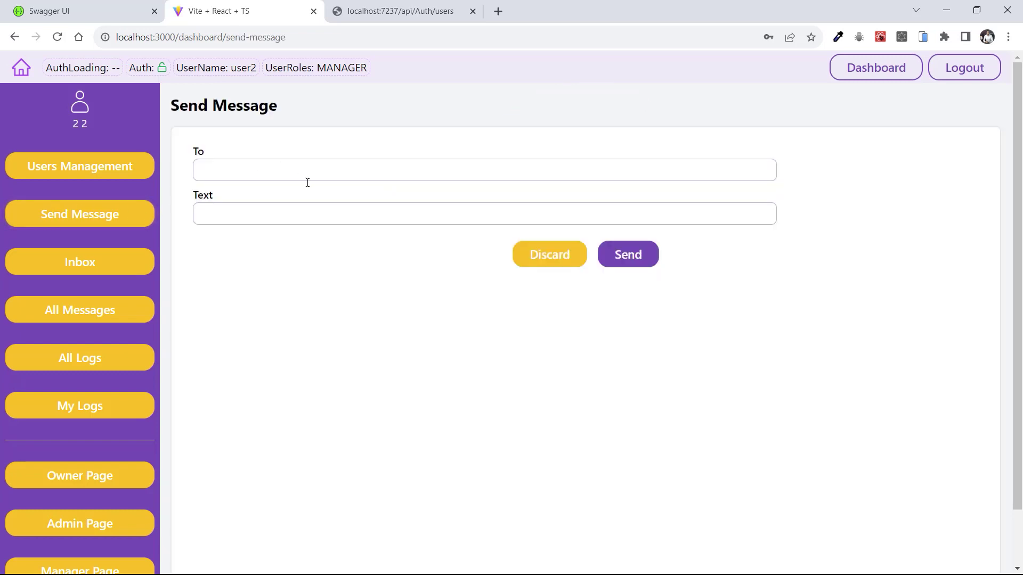
left_click(67, 171)
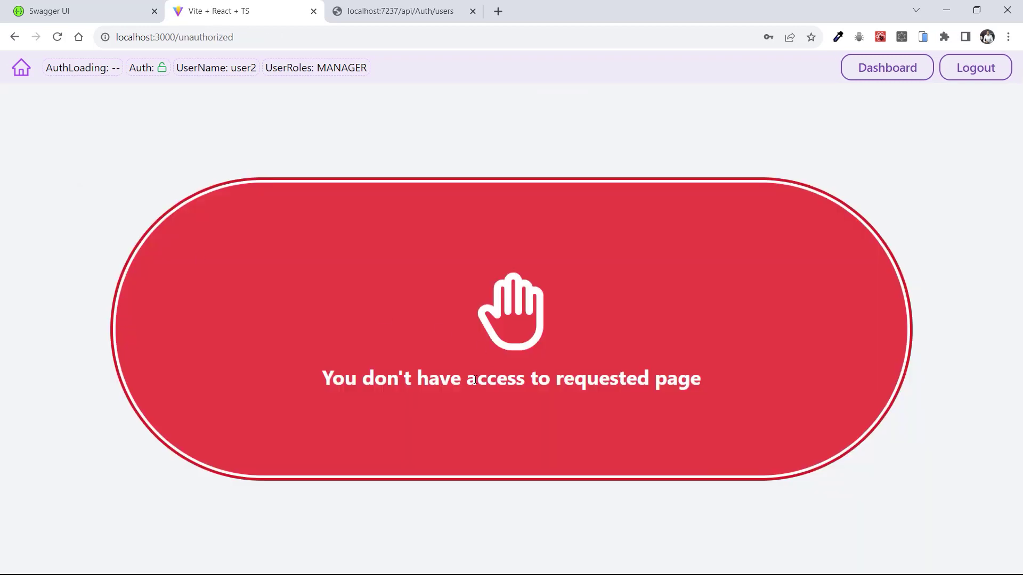
left_click_drag(374, 380, 666, 380)
Log out of user2, then find ADMIN user1 in the users JSON and select its user name
left_click(581, 350)
left_click(975, 74)
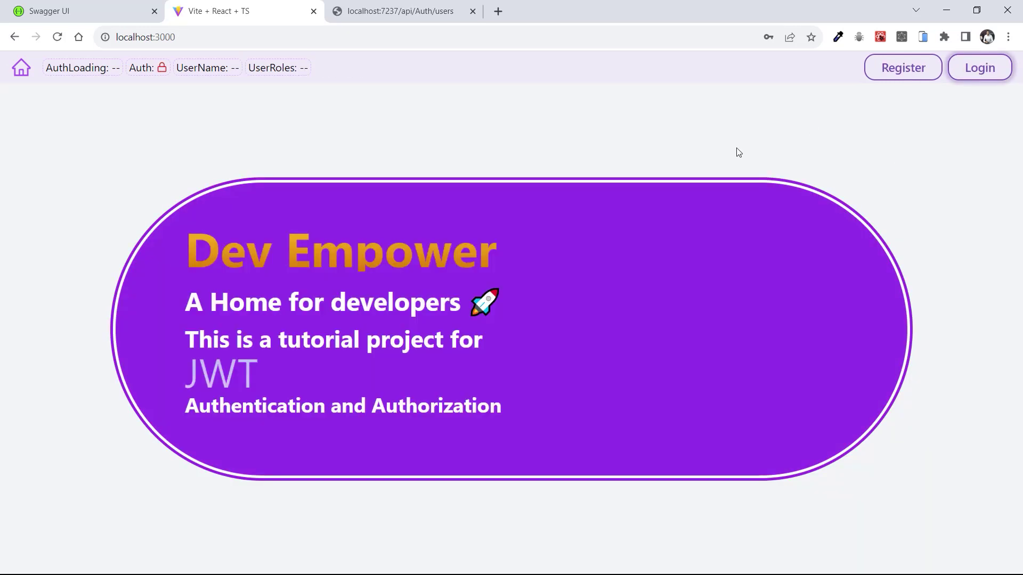
left_click(419, 7)
scroll(152, 314, "down", 2)
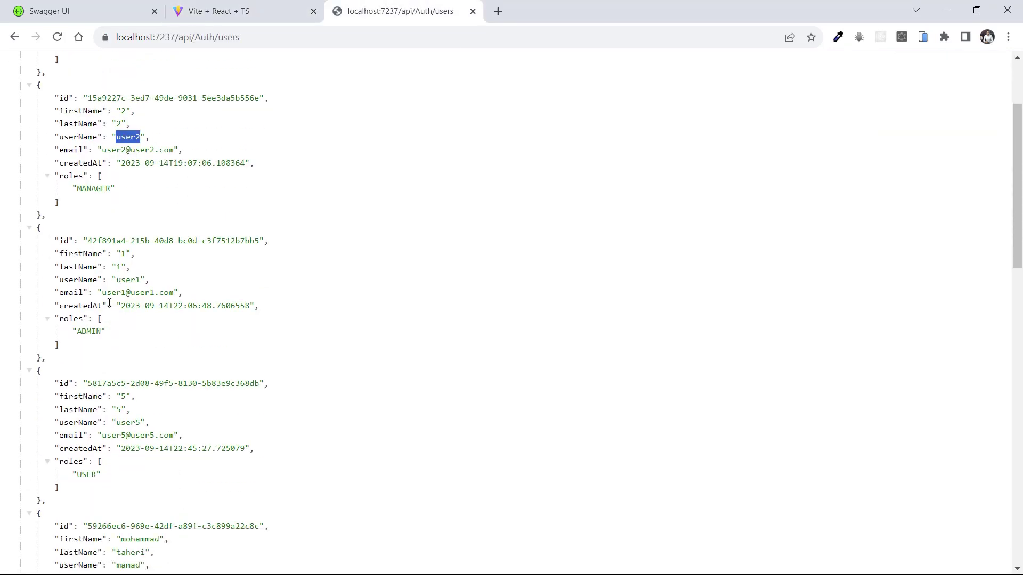
scroll(68, 306, "down", 1)
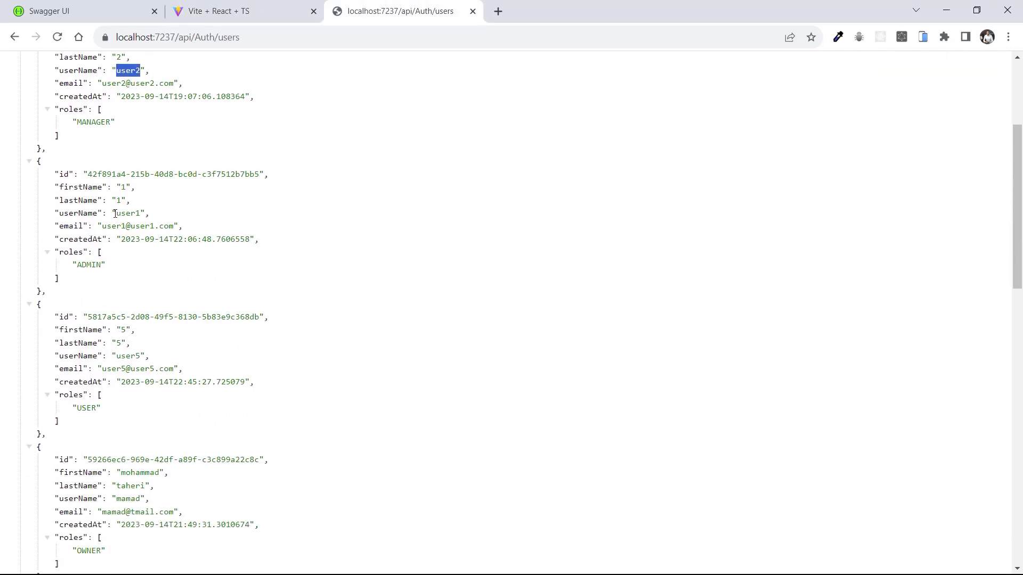
left_click_drag(116, 214, 142, 214)
left_click(121, 239)
double_click(131, 213)
key("ctrl+c")
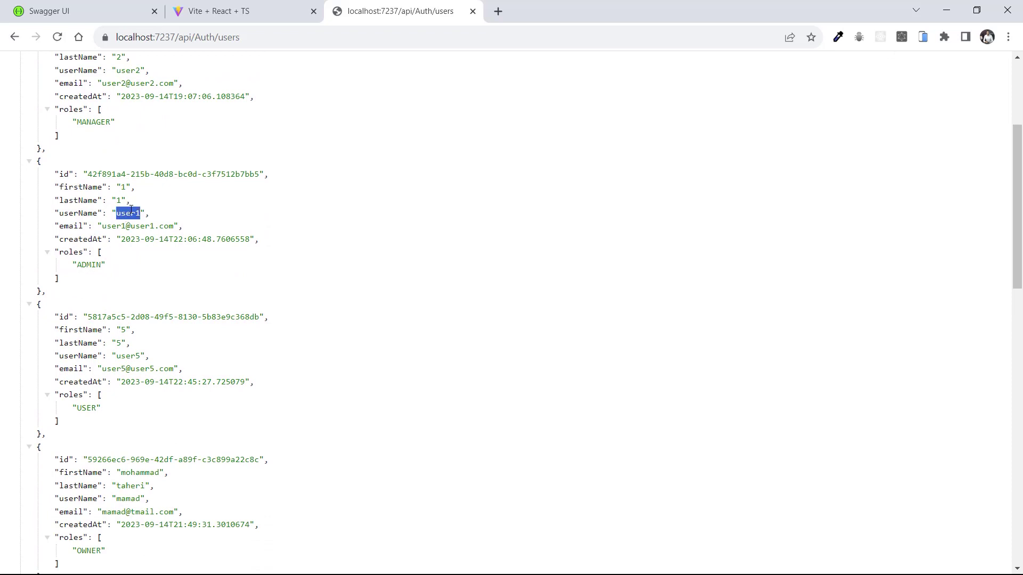
Log in to Dev Empower as user1 with the pasted user name and the account password
left_click(219, 10)
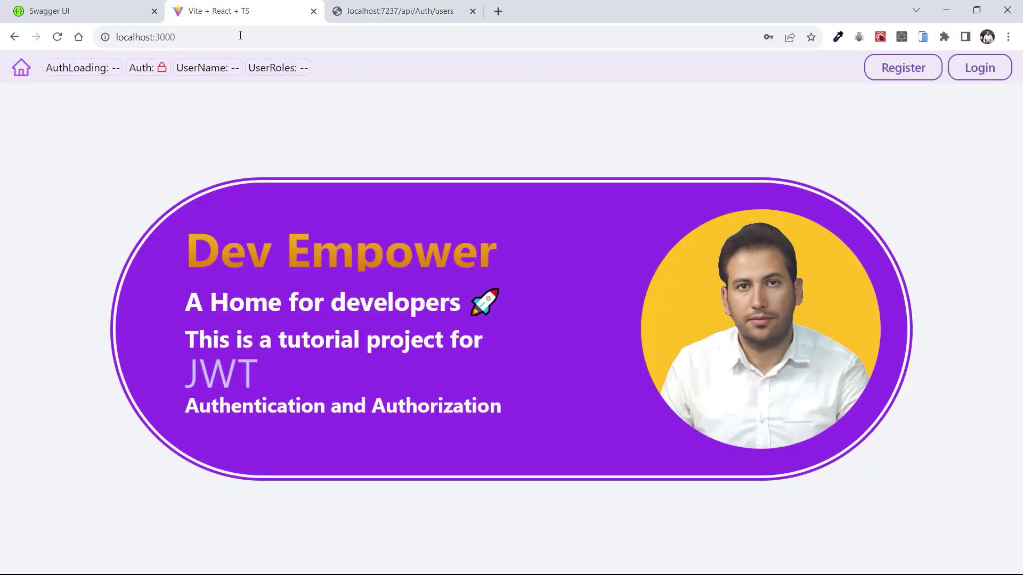
left_click(979, 68)
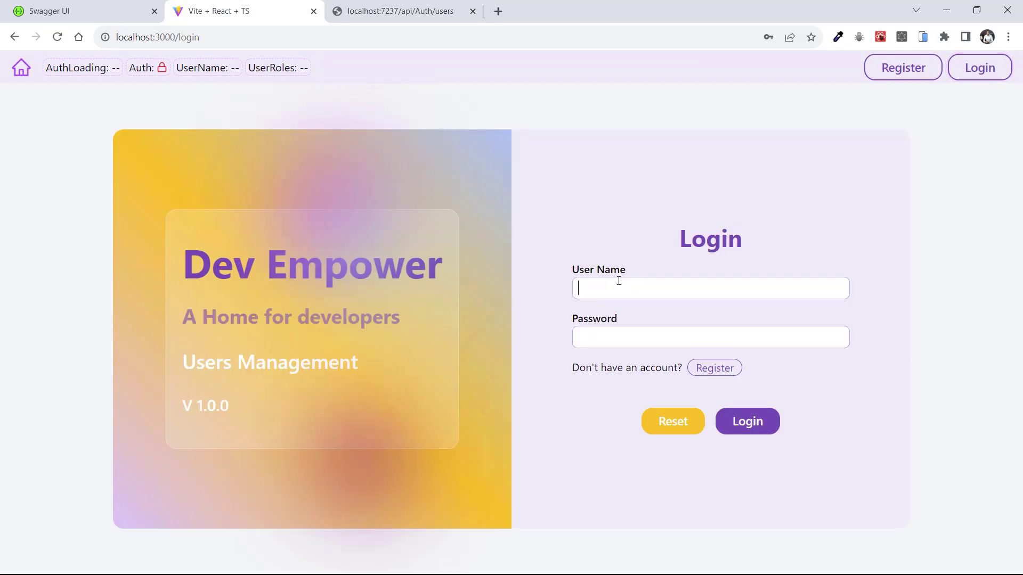
key("ctrl+v")
type("Password@123")
left_click(746, 422)
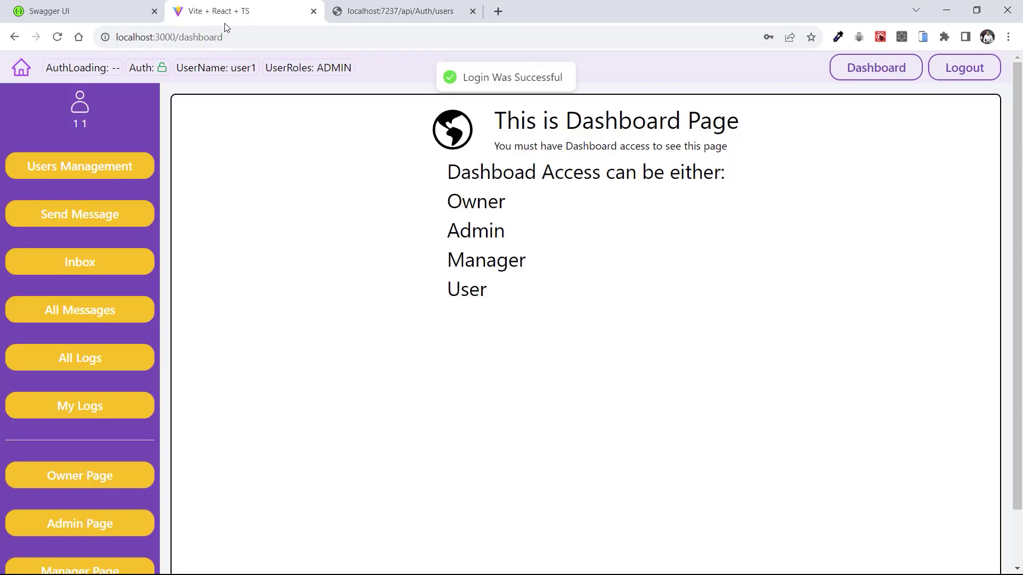
Check the header's signed-in user1 name and the roles listed on the dashboard
left_click_drag(197, 68, 350, 68)
left_click(547, 196)
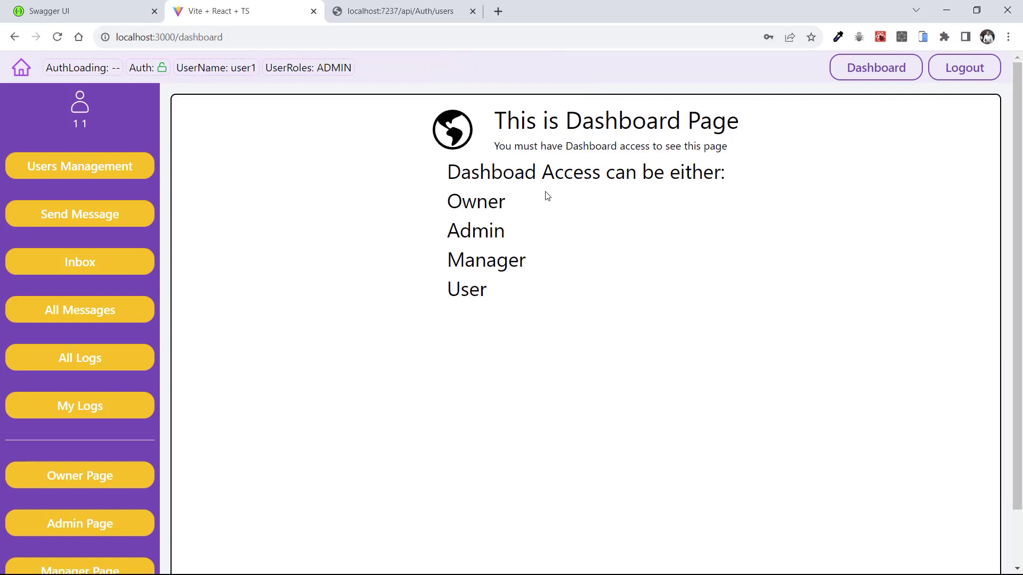
left_click_drag(469, 173, 508, 261)
Open the User Page and the Manager Page as admin user1
left_click(554, 261)
scroll(163, 347, "down", 1)
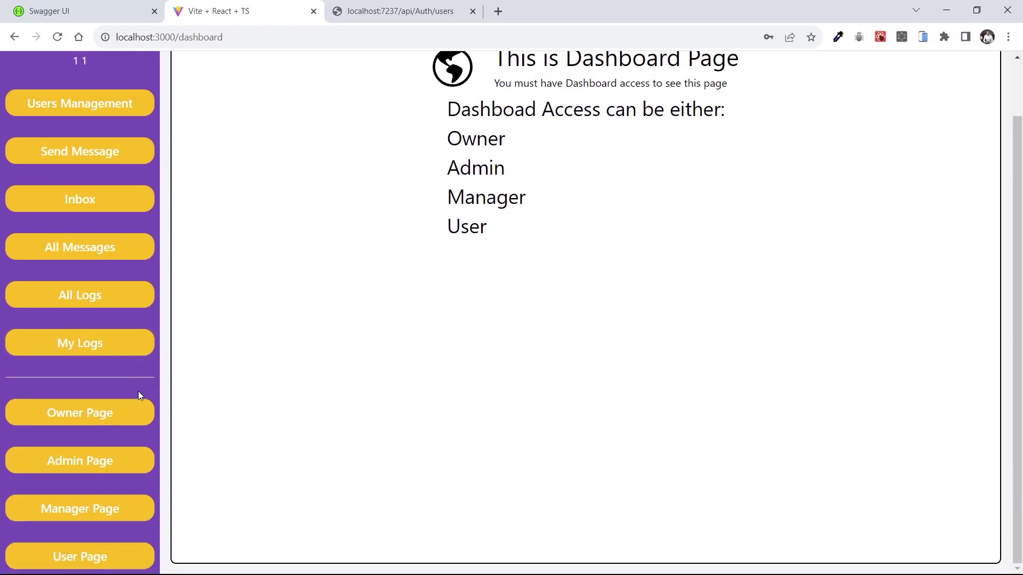
left_click(87, 557)
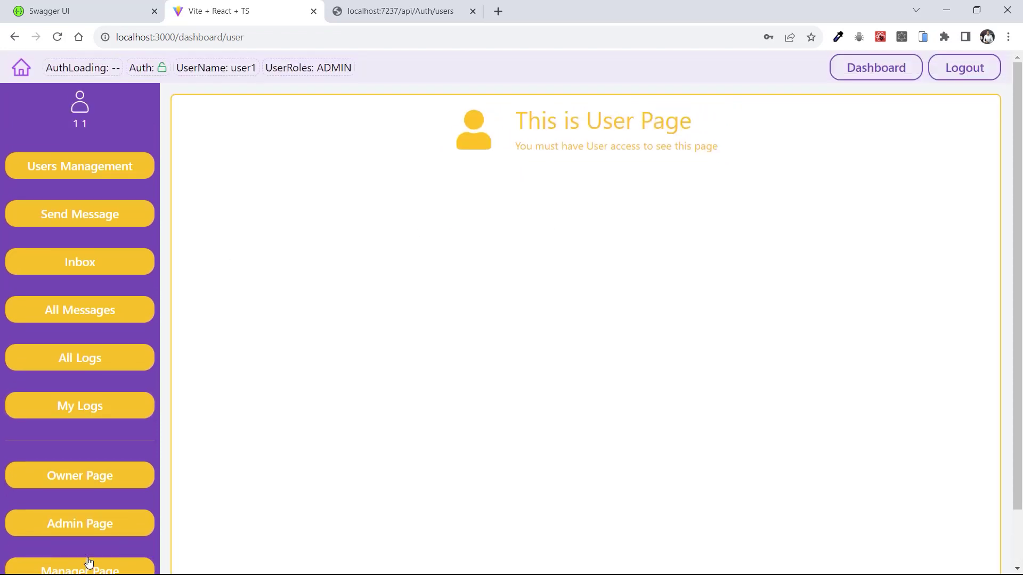
scroll(395, 372, "down", 1)
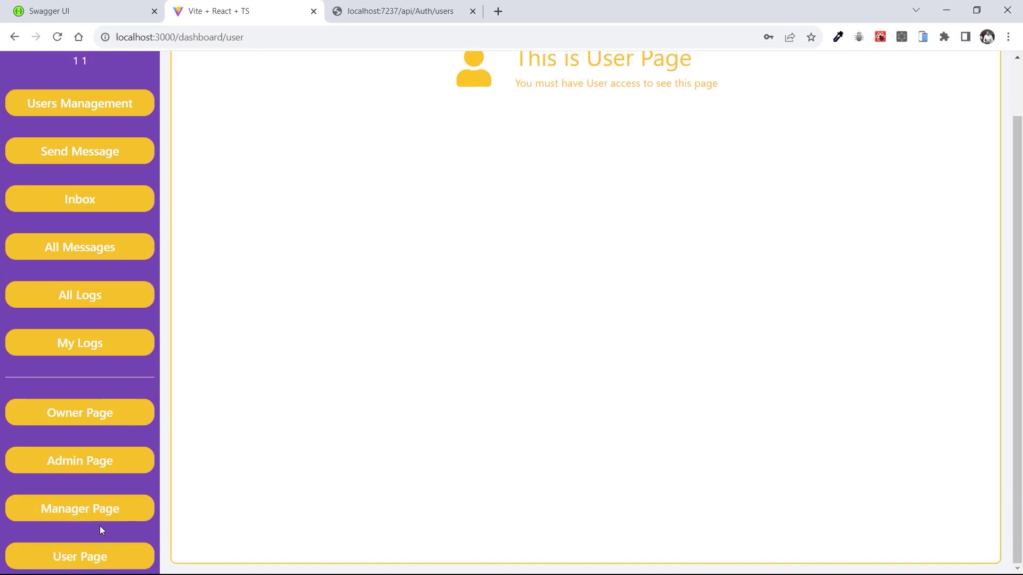
left_click(90, 513)
left_click_drag(536, 118, 578, 145)
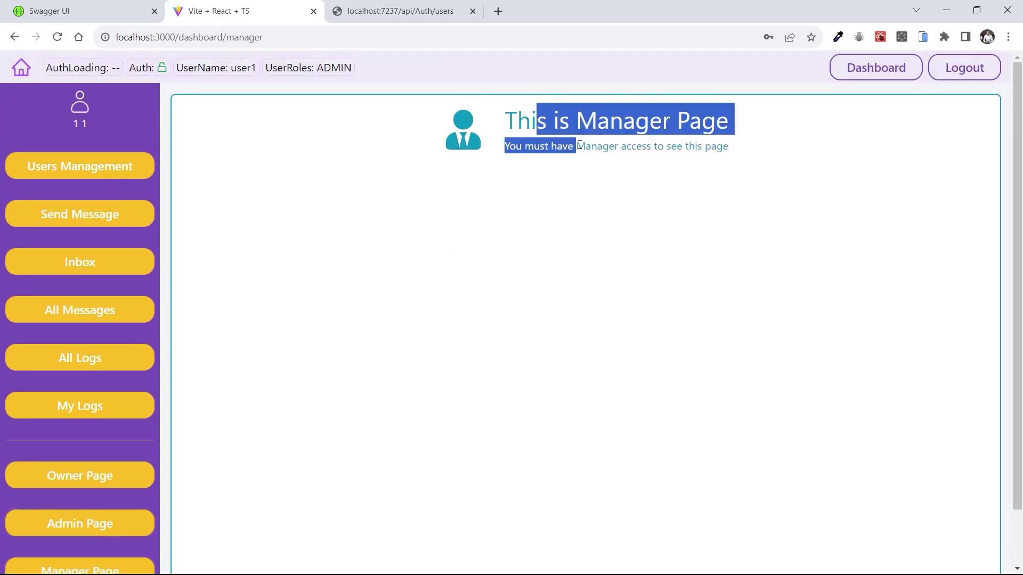
scroll(358, 304, "down", 1)
scroll(358, 304, "down", 1)
View the Admin Page, get refused on the Owner Page, and return to the Dashboard
left_click(81, 467)
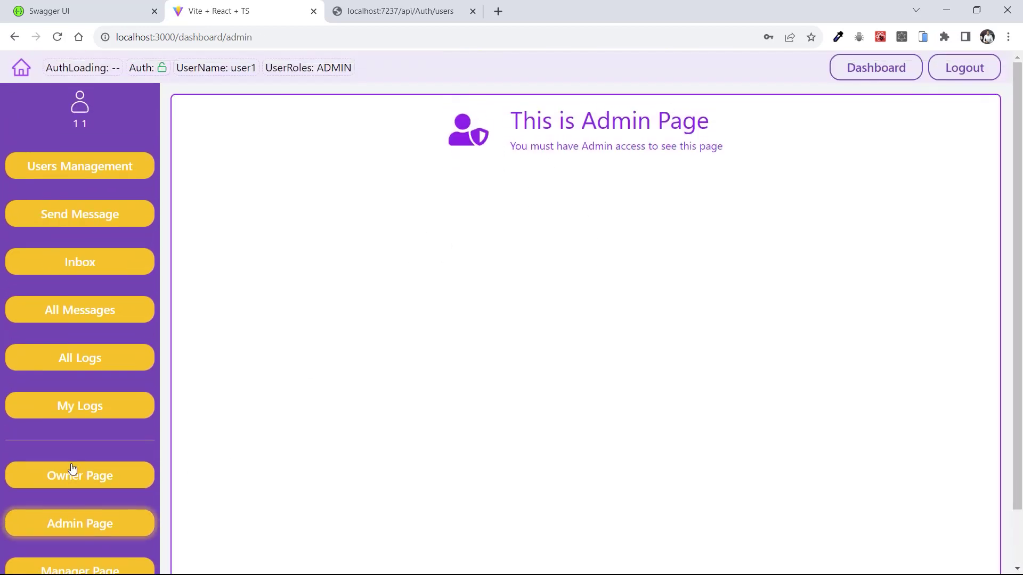
left_click_drag(541, 118, 672, 143)
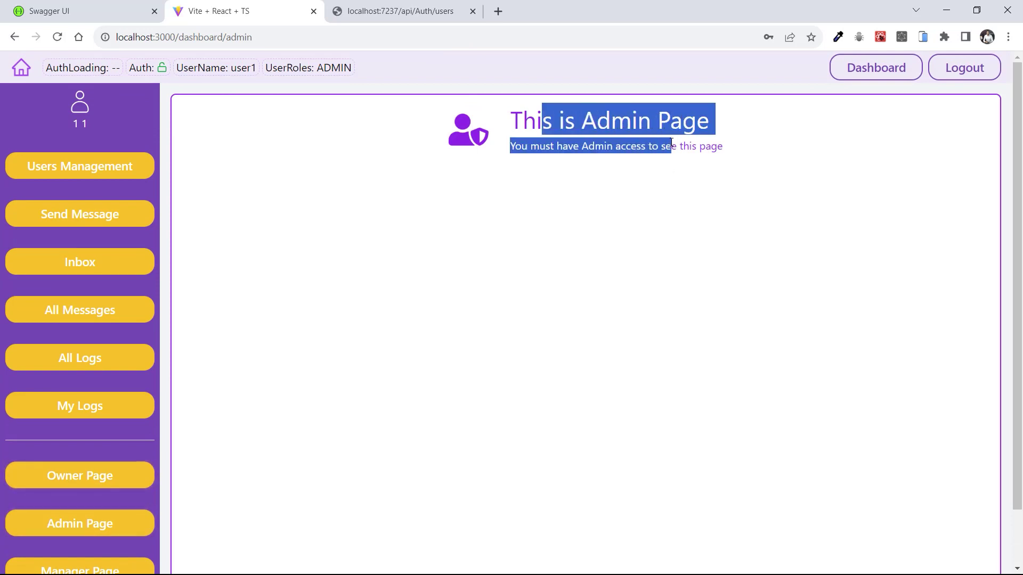
left_click(539, 326)
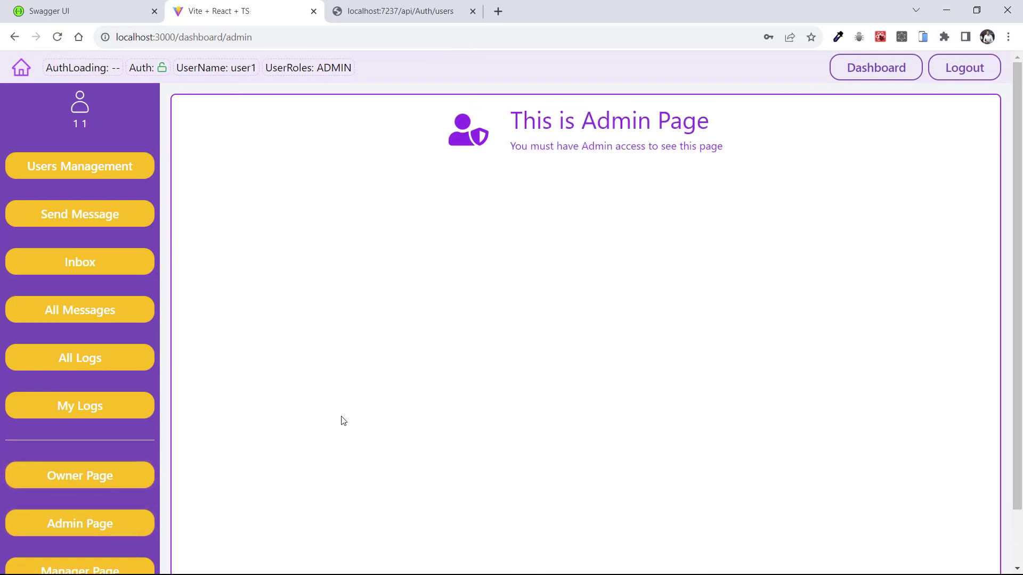
left_click(136, 477)
left_click_drag(411, 373, 599, 377)
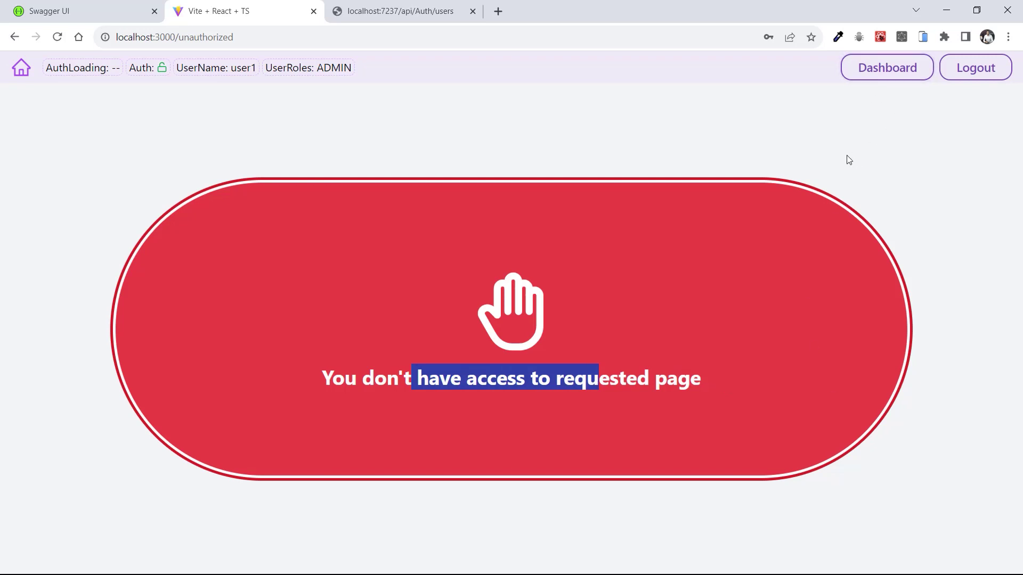
left_click(860, 66)
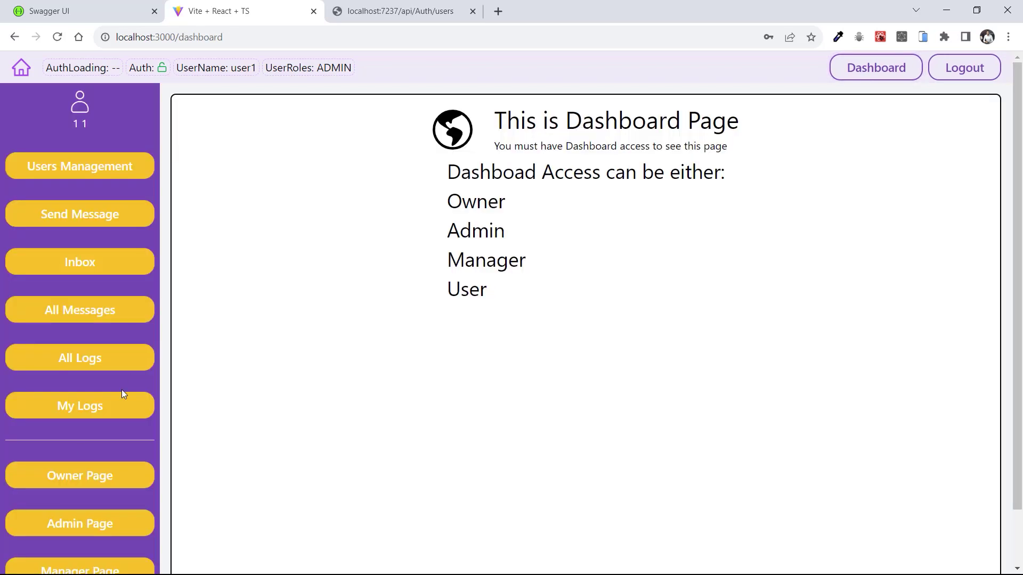
Open user1's My Logs and review its New Login, New Token, Send Message and Roles Updated entries
left_click(76, 415)
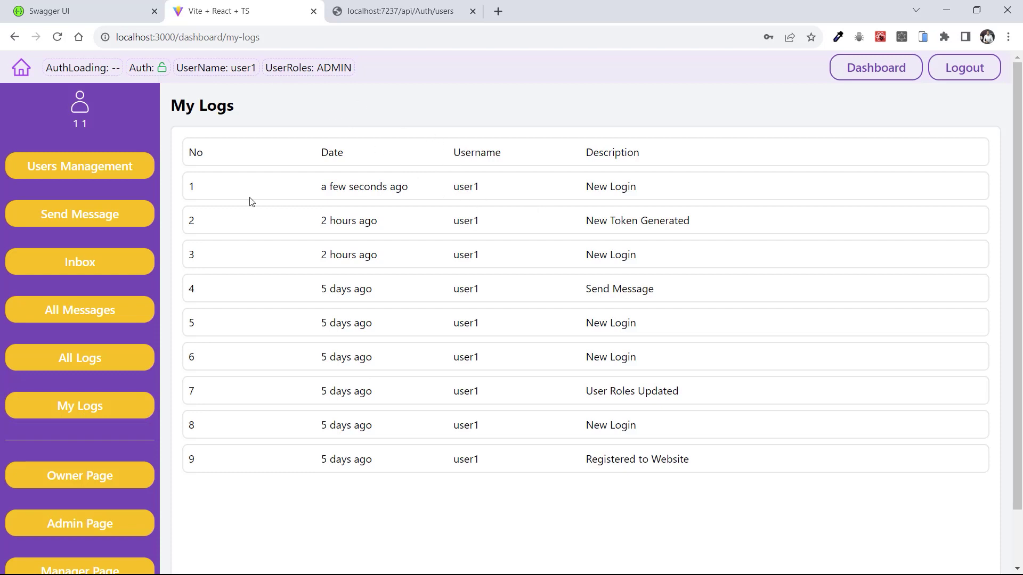
left_click_drag(320, 187, 387, 185)
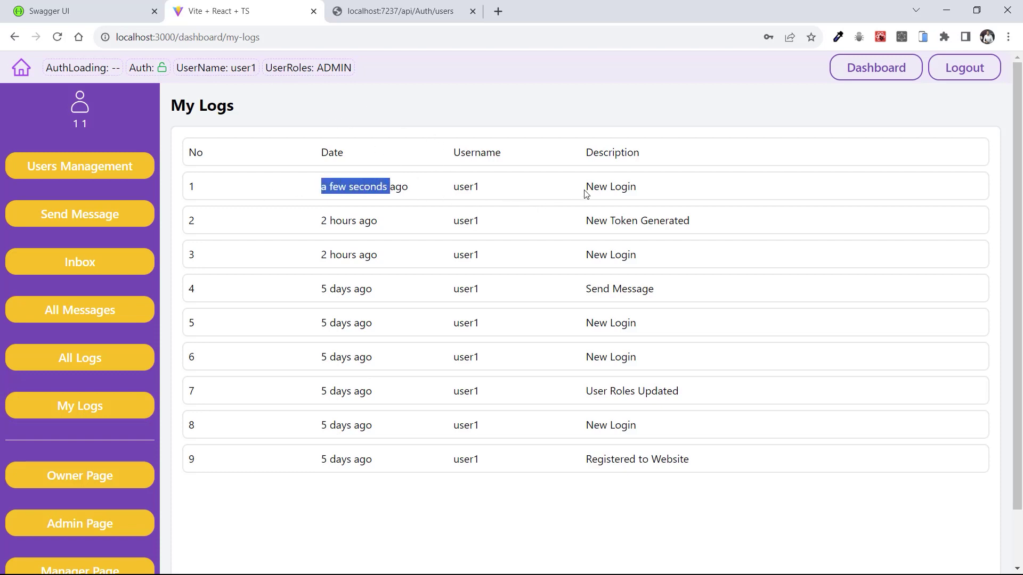
left_click_drag(586, 187, 665, 191)
left_click(611, 179)
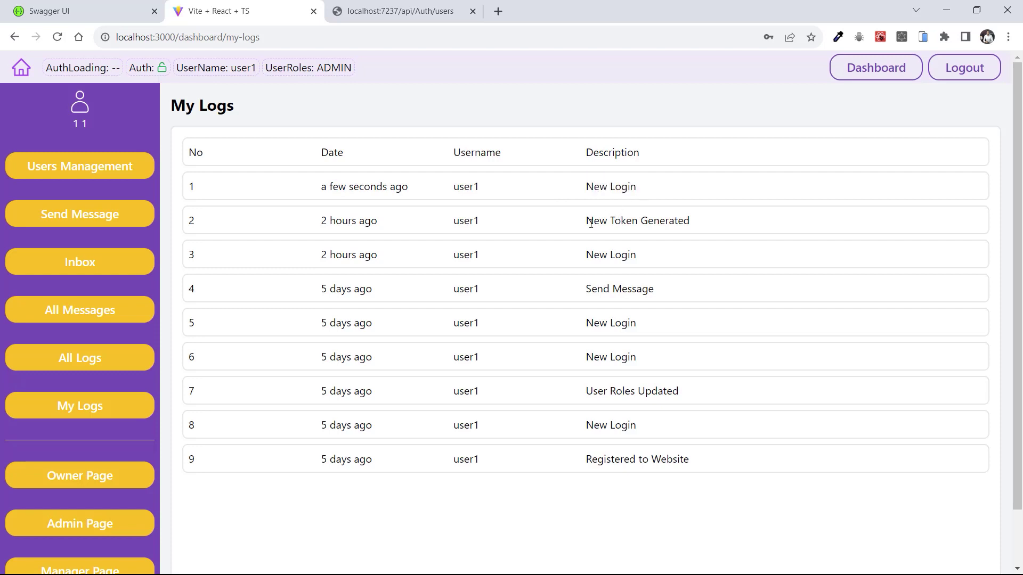
left_click_drag(591, 223, 666, 244)
left_click_drag(587, 255, 630, 256)
left_click_drag(605, 296, 634, 295)
left_click_drag(605, 388, 682, 395)
left_click(496, 359)
Reload My Logs to see the newest New Token Generated entry, then open All Logs
key("F5")
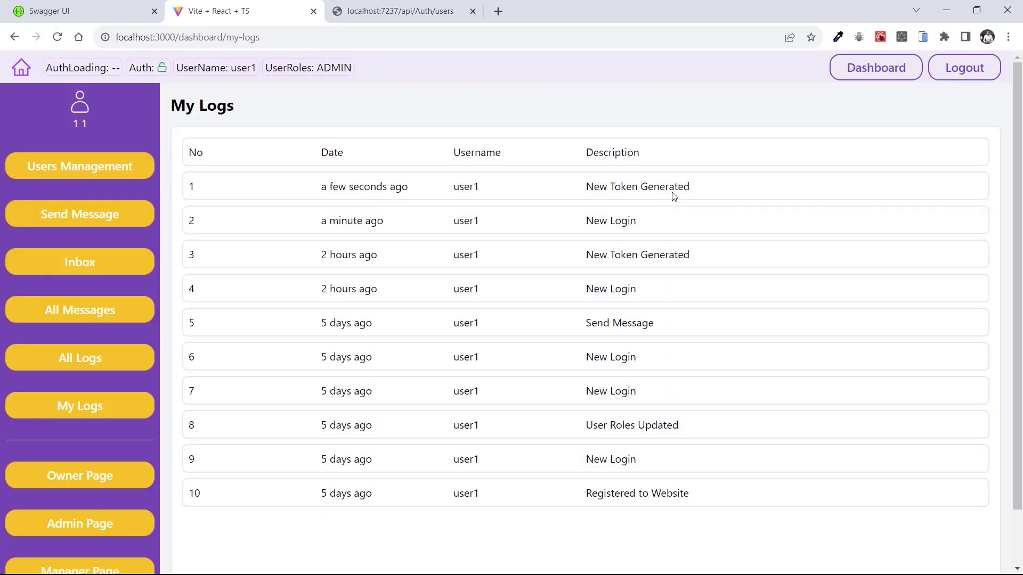
left_click_drag(698, 188, 275, 188)
left_click(414, 197)
left_click_drag(587, 189, 696, 191)
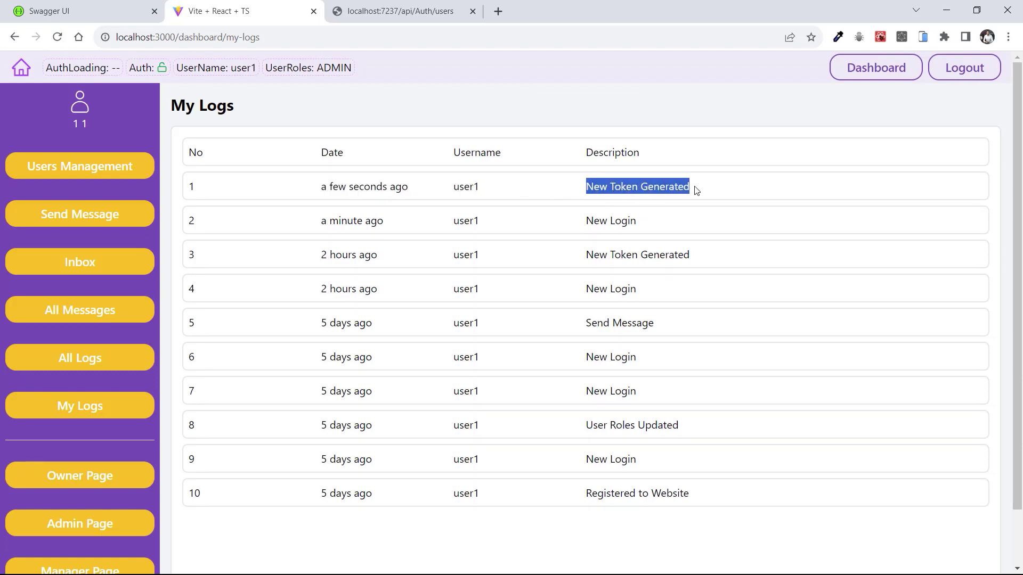
left_click(723, 190)
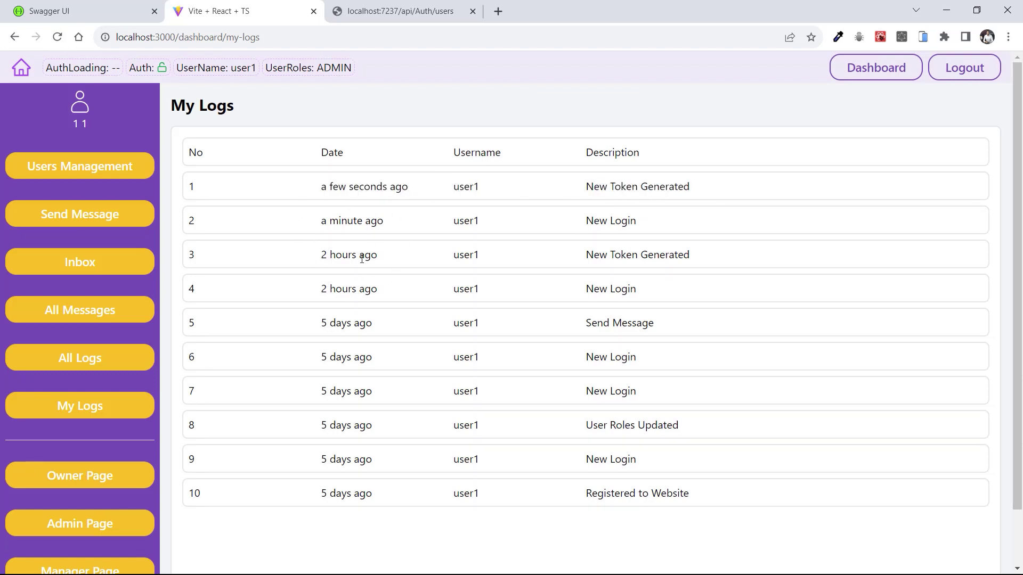
left_click(76, 362)
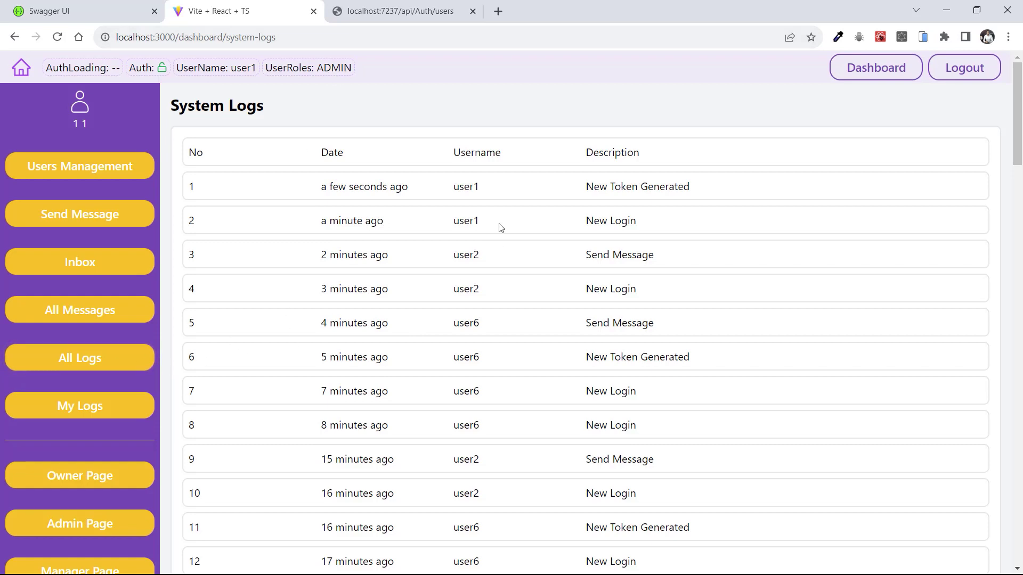
scroll(500, 233, "down", 3)
scroll(353, 246, "up", 3)
left_click_drag(453, 187, 483, 193)
left_click_drag(583, 194, 701, 192)
left_click_drag(454, 220, 666, 229)
left_click(310, 262)
left_click_drag(310, 261, 685, 259)
left_click_drag(453, 289, 657, 288)
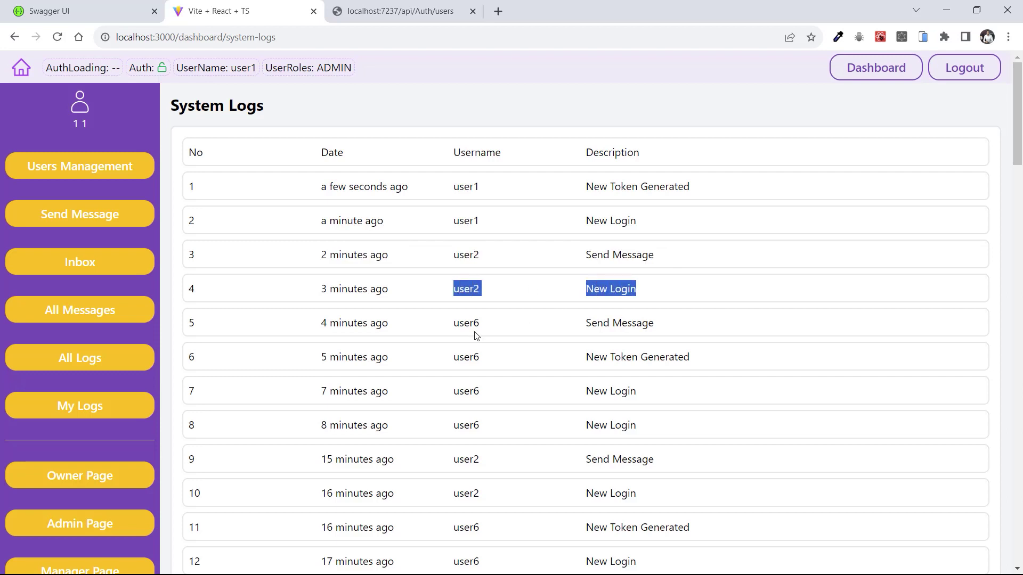
left_click_drag(459, 323, 670, 329)
left_click_drag(460, 356, 721, 368)
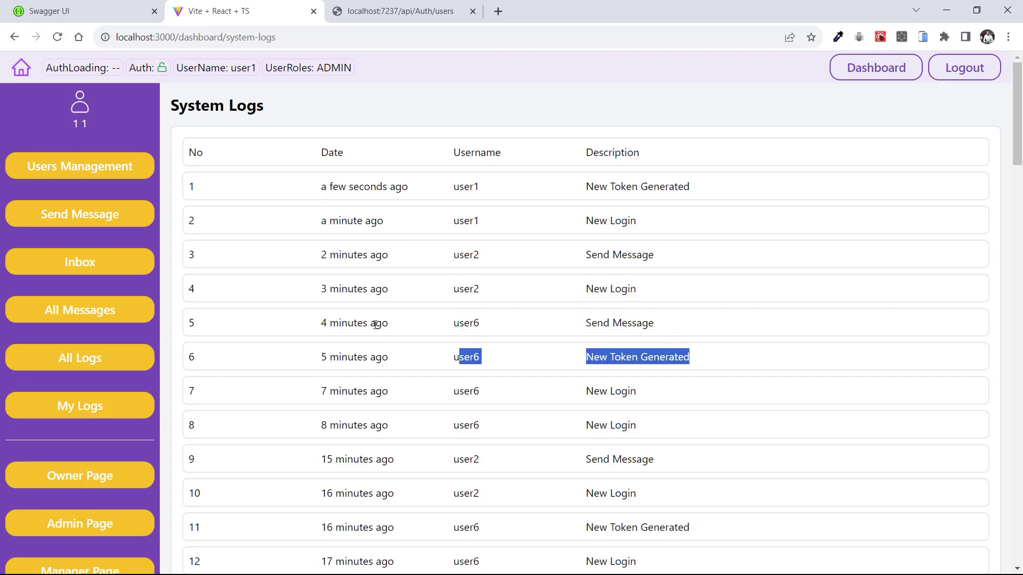
scroll(345, 359, "down", 7)
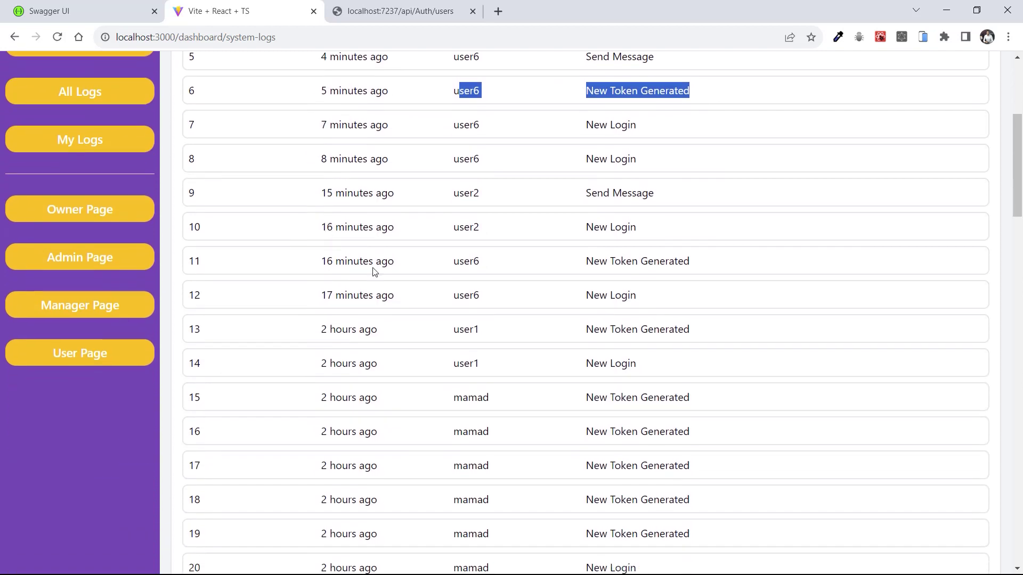
scroll(456, 237, "down", 15)
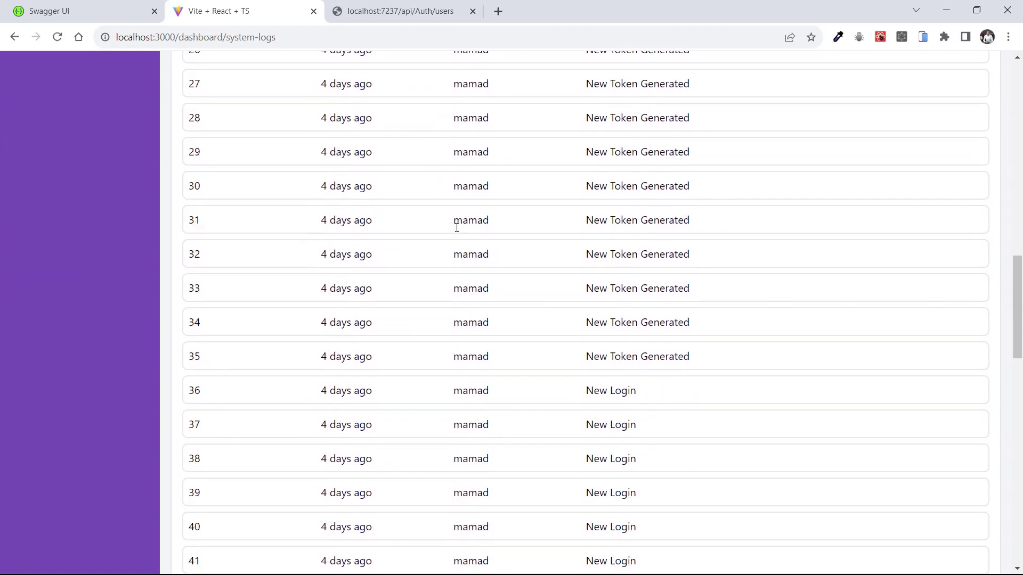
scroll(456, 235, "down", 15)
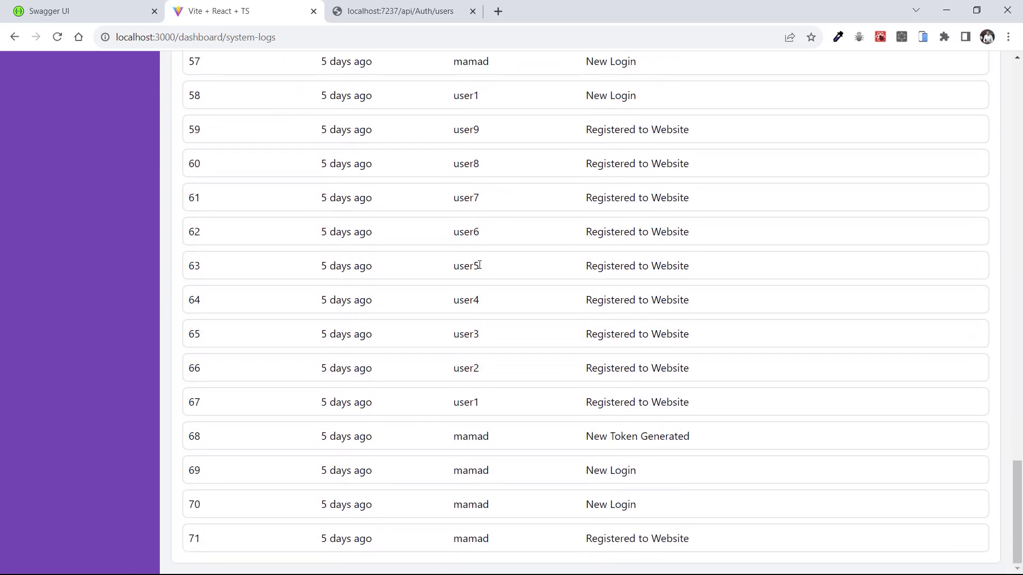
scroll(481, 267, "up", 4)
scroll(481, 267, "up", 20)
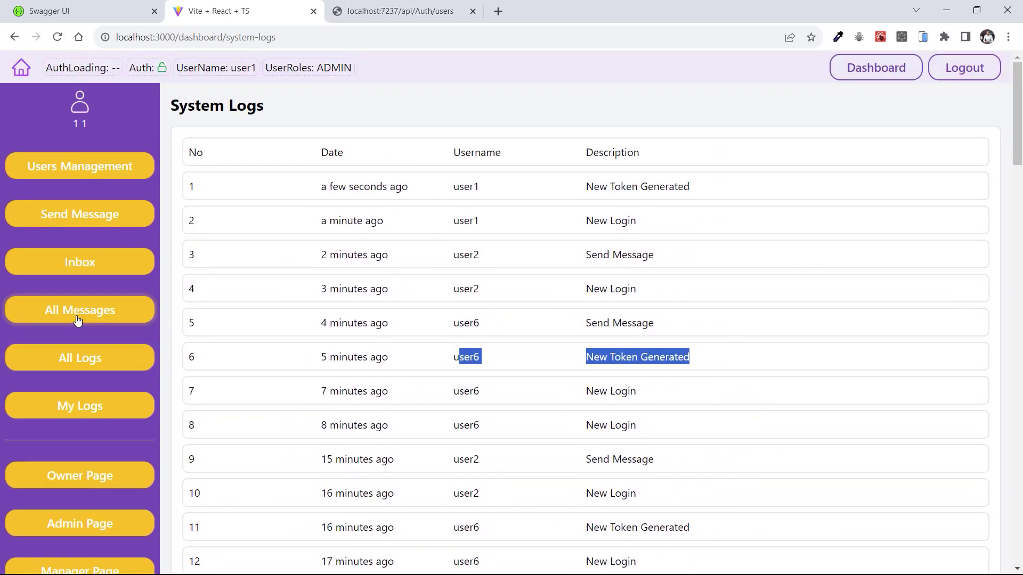
Review the eight-message All Messages list, noting user2 as sender of the newest message
left_click(72, 313)
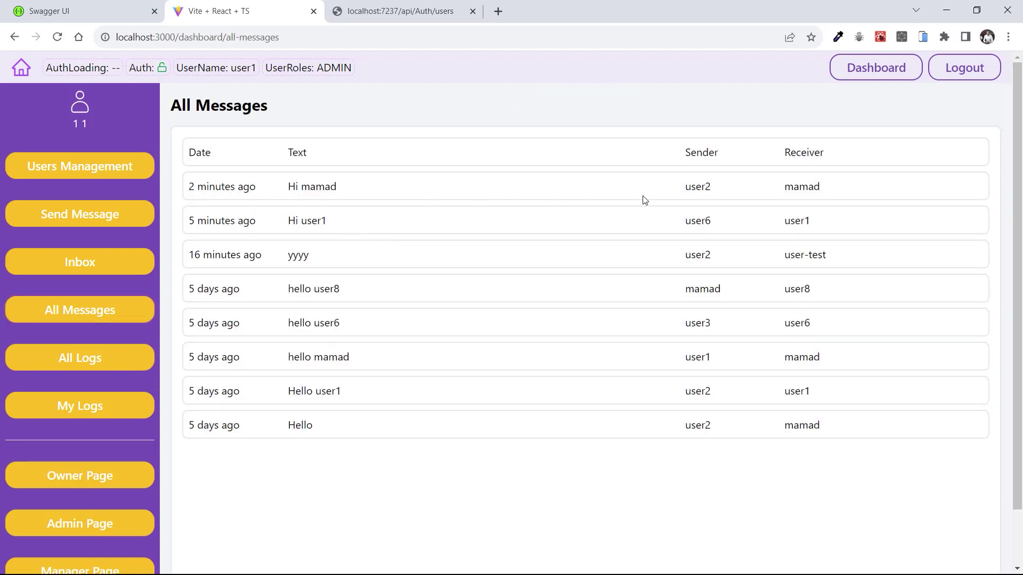
left_click_drag(685, 190, 721, 196)
left_click(814, 187)
Check user1's three-message Inbox, including 'Hi user1' from user6, then start a new message
left_click(75, 268)
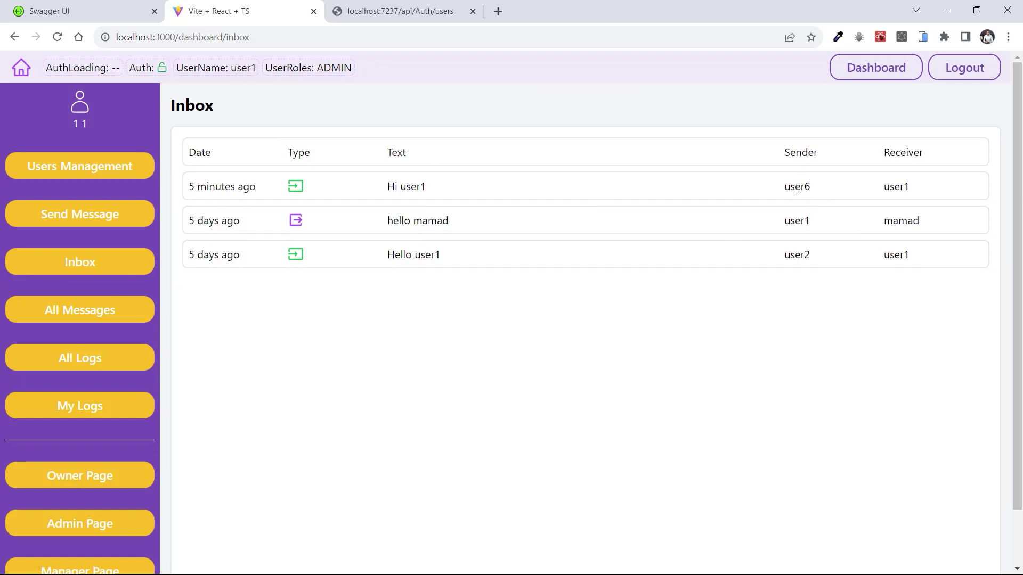
left_click_drag(870, 188, 242, 188)
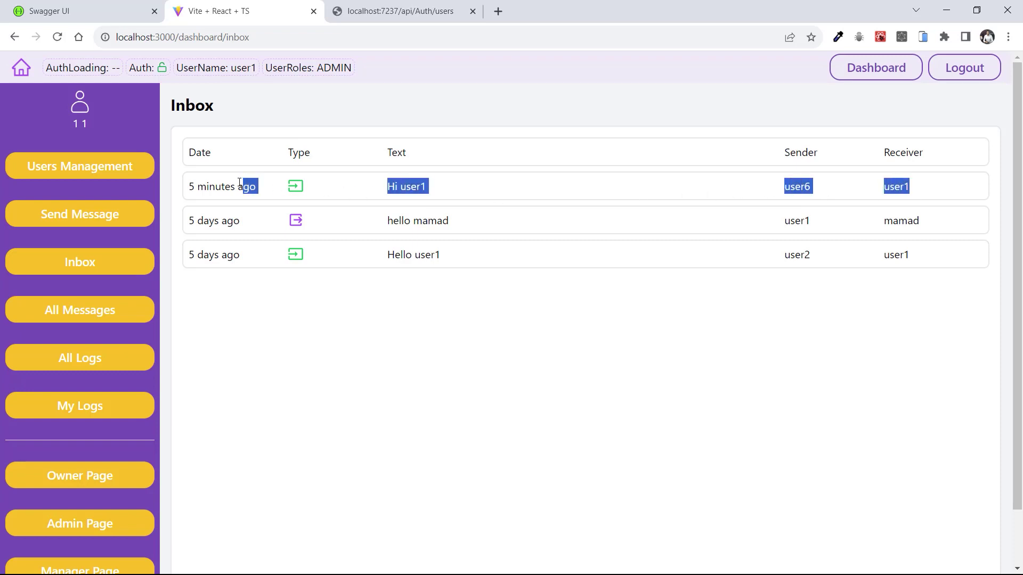
left_click_drag(415, 255, 783, 221)
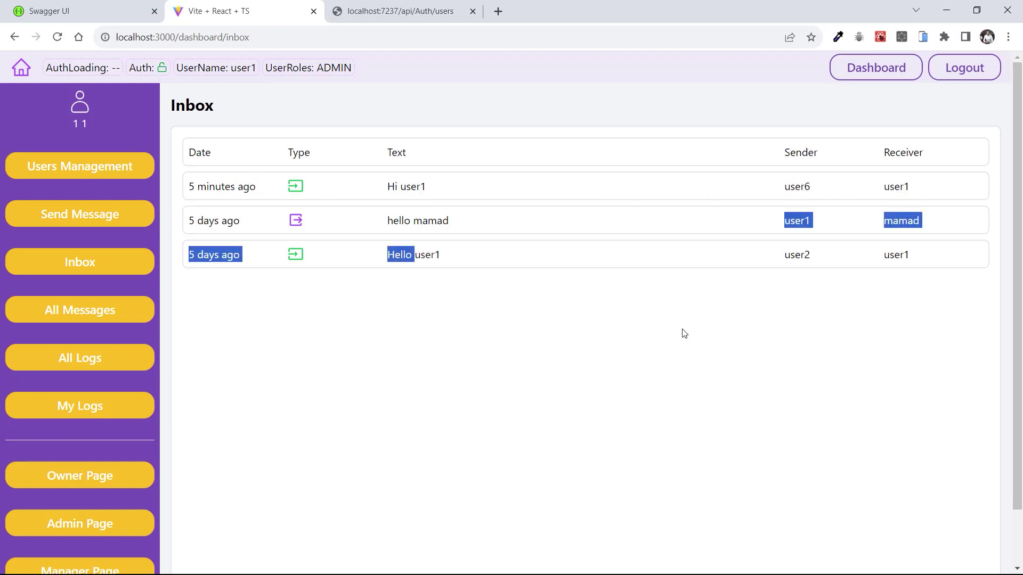
left_click(101, 227)
Send user9 a message with the text 'hi'
left_click(205, 169)
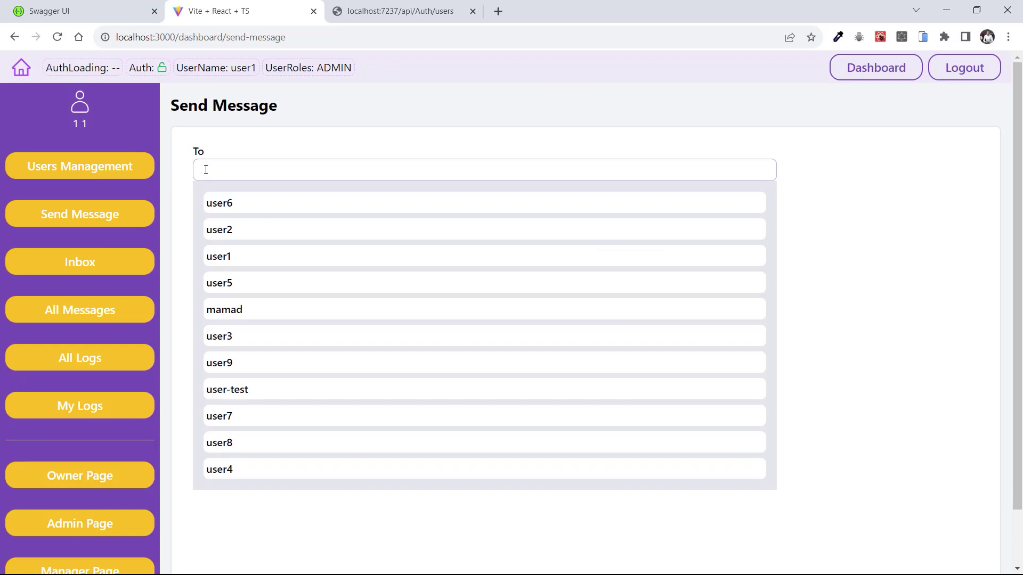
left_click(224, 362)
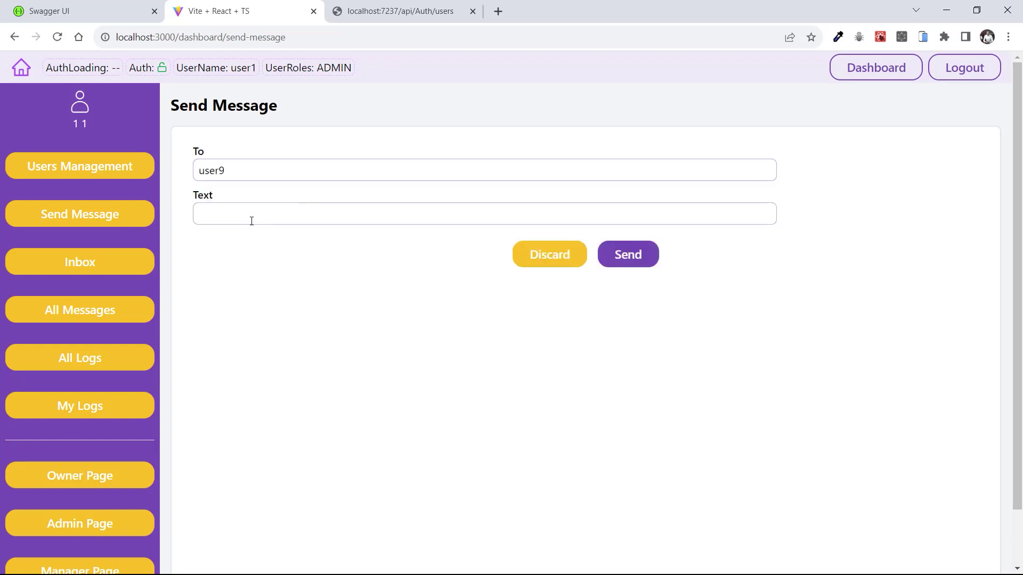
left_click(252, 221)
type("hi")
left_click(634, 261)
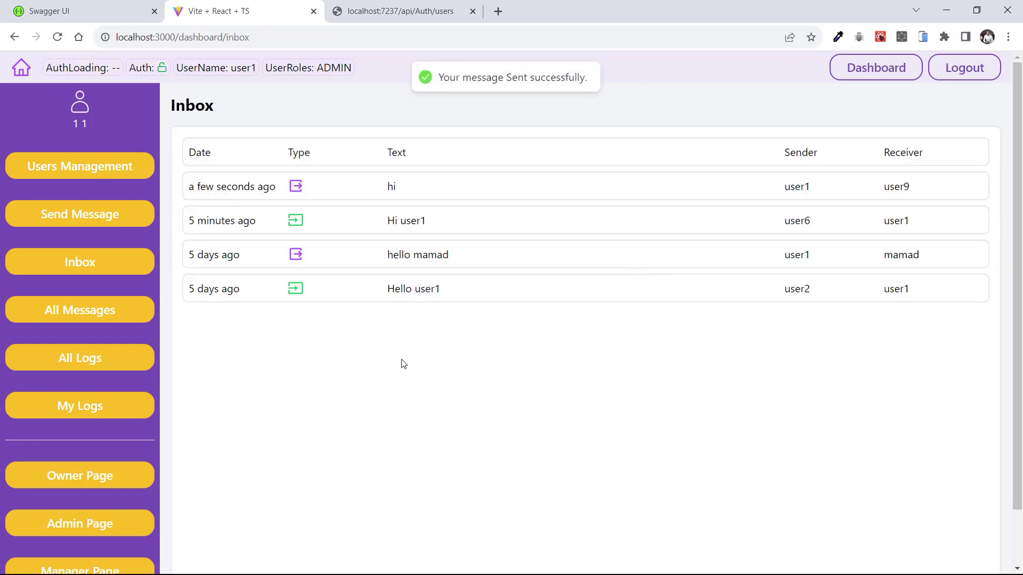
Confirm the new 'hi' to user9 tops the nine-message All Messages list
left_click_drag(226, 188, 794, 187)
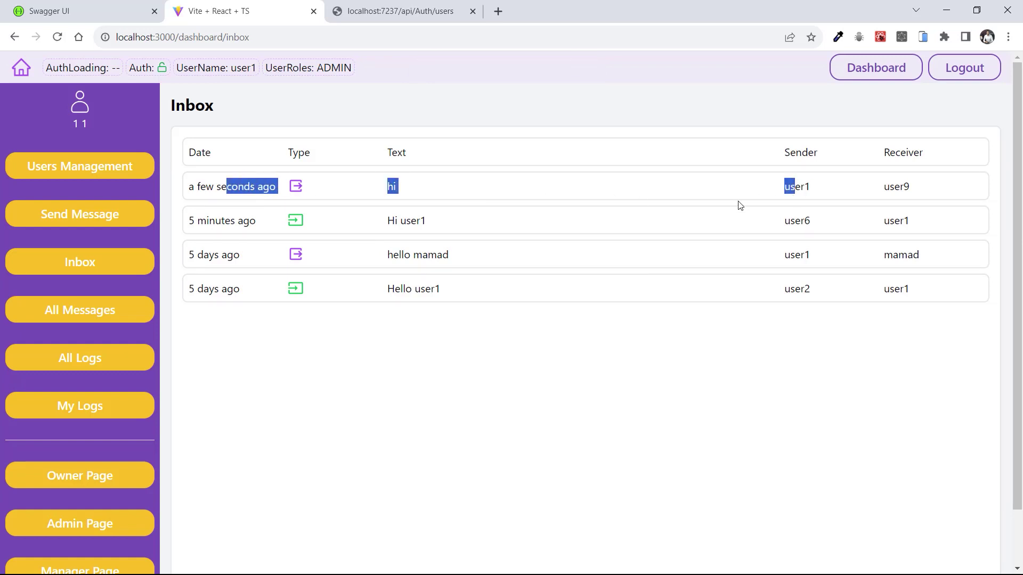
left_click(65, 320)
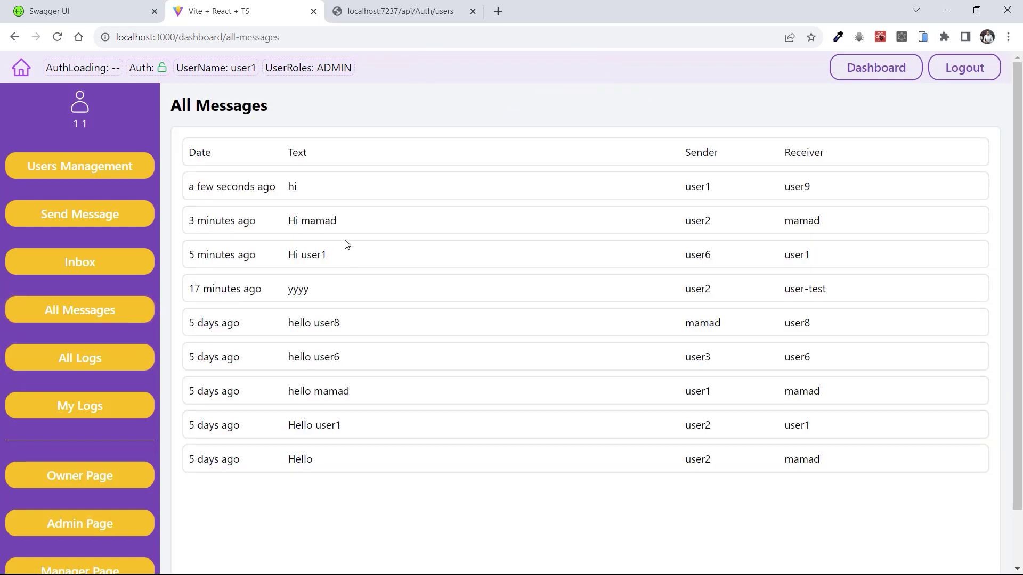
left_click_drag(244, 188, 821, 190)
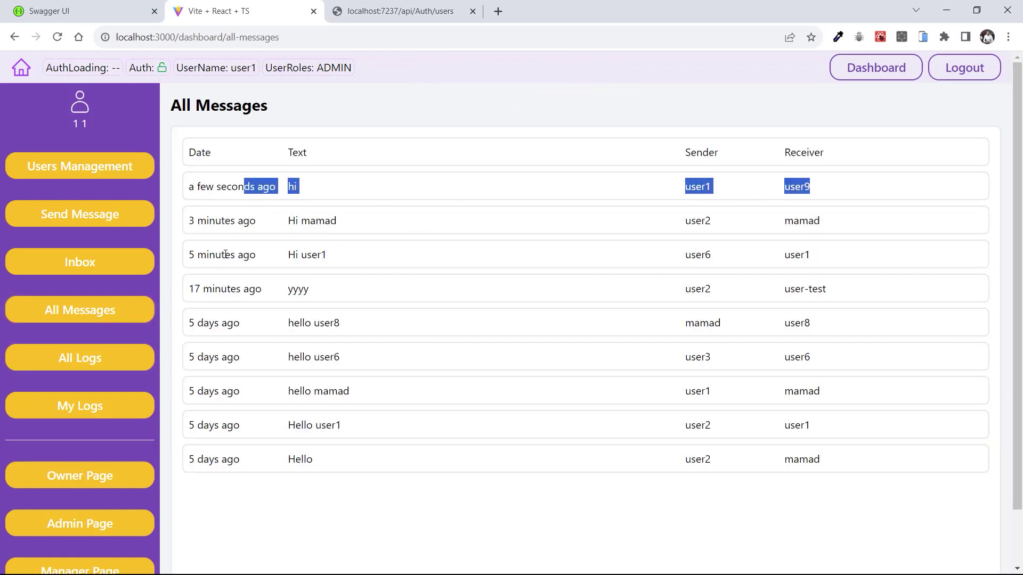
Open Users Management and pick out the role counts: 1 Admin, 1 Manager, 8 Users
left_click(89, 174)
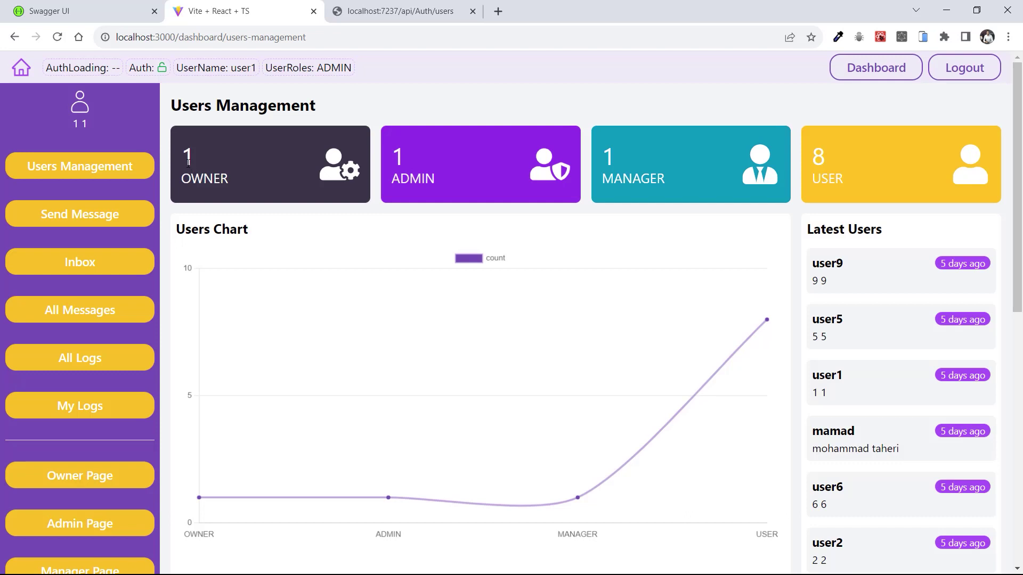
left_click_drag(395, 157, 422, 181)
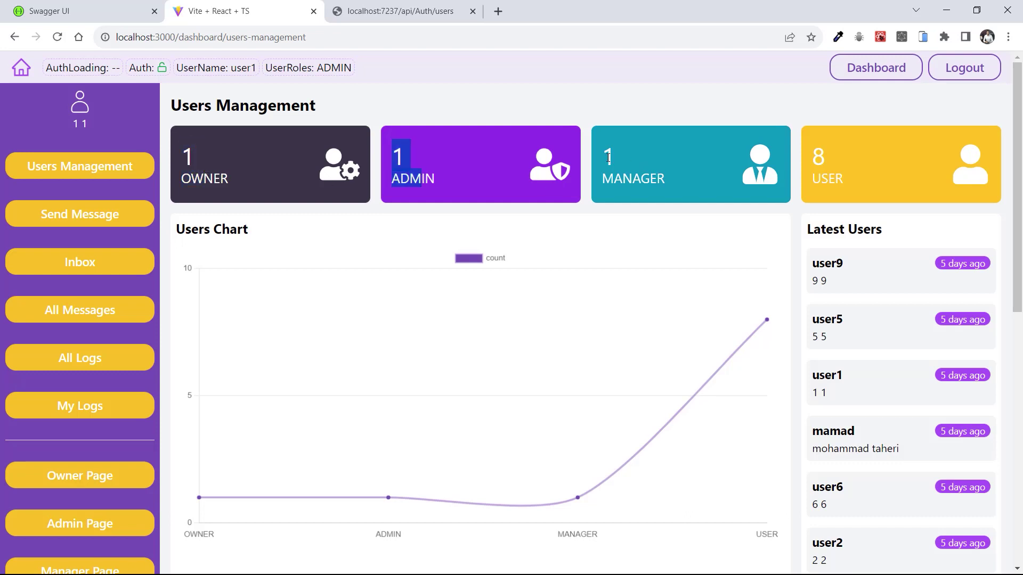
left_click_drag(602, 147, 613, 181)
left_click_drag(813, 147, 829, 181)
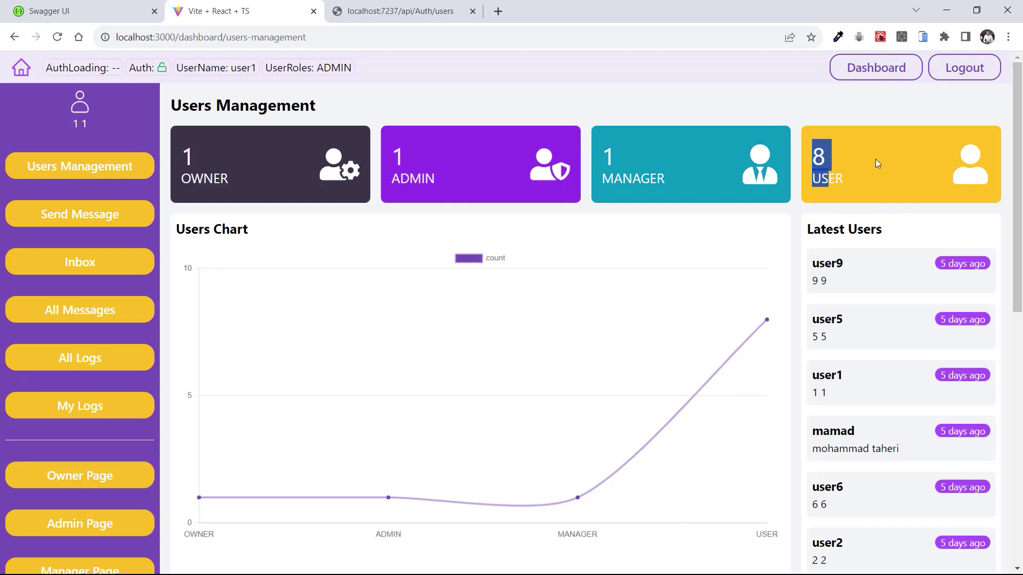
Scroll through the page to view the role chart and latest users list
scroll(498, 321, "down", 1)
mouse_move(200, 435)
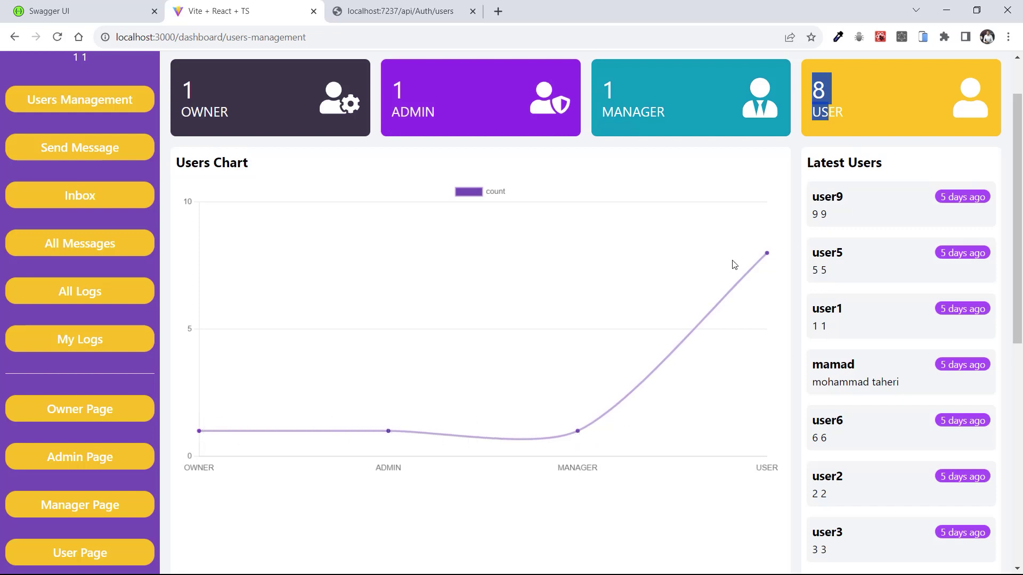
scroll(886, 254, "up", 2)
scroll(851, 233, "down", 2)
scroll(840, 181, "down", 1)
scroll(842, 181, "up", 1)
scroll(859, 277, "down", 2)
scroll(853, 309, "up", 3)
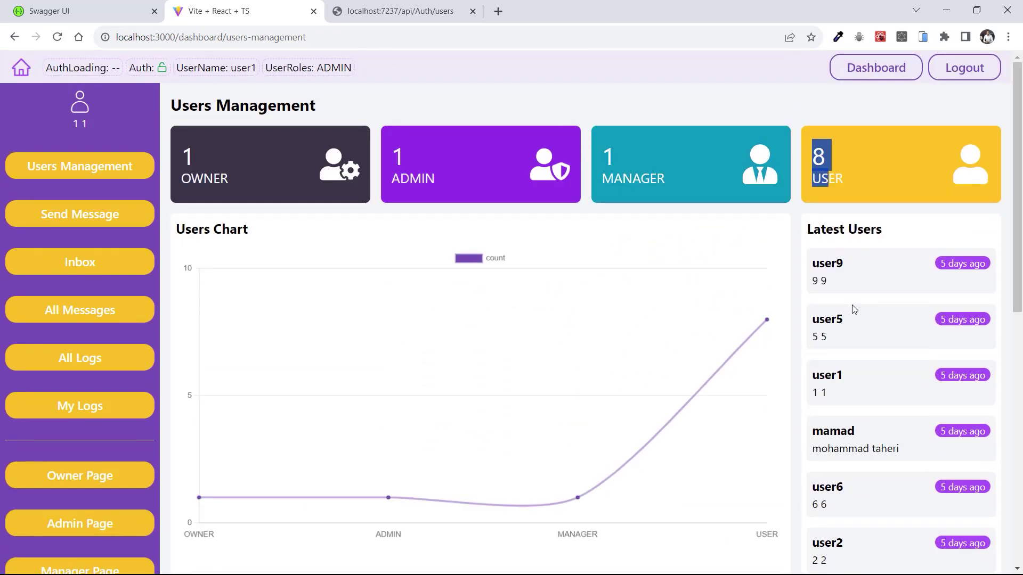
scroll(853, 306, "down", 1)
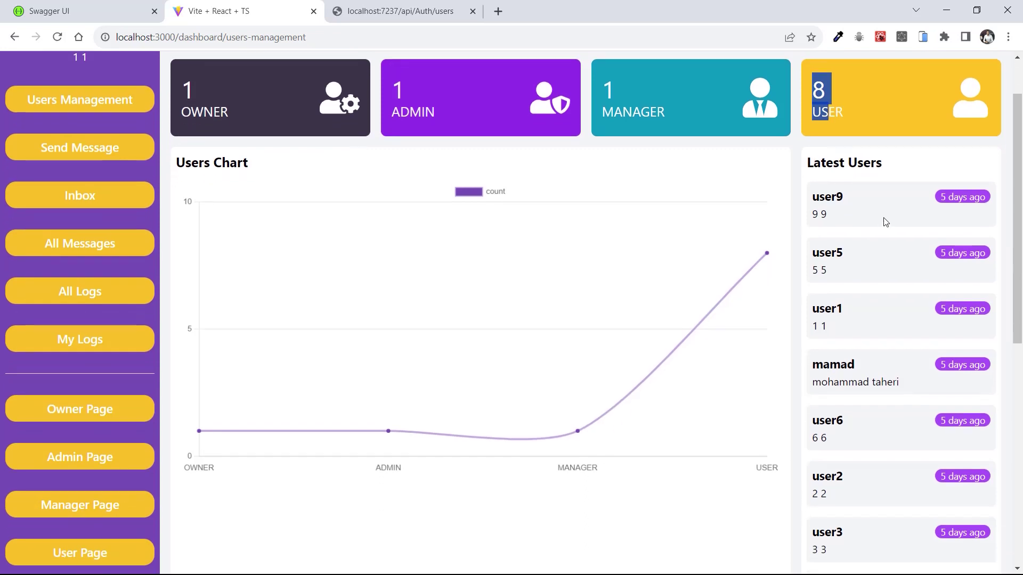